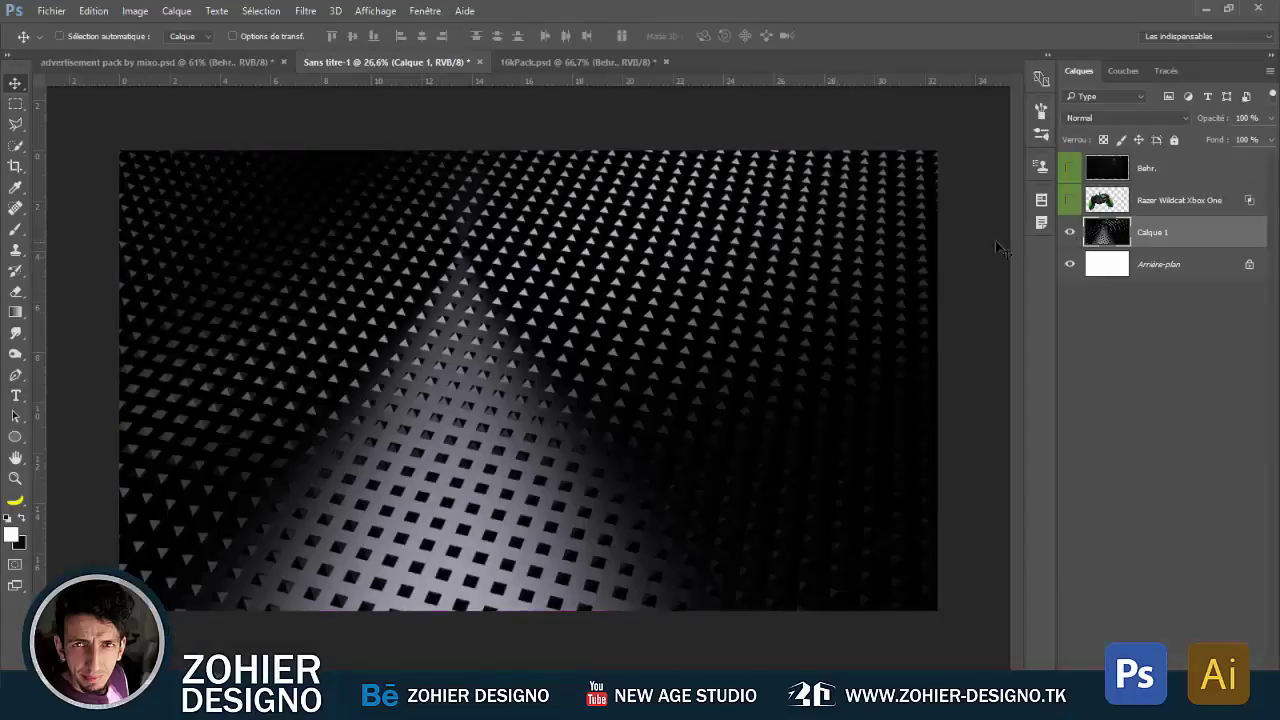
- Duplicate the metallic grid layer and give the copy a large-radius Gaussian blur
key("ctrl+j")
left_click(305, 10)
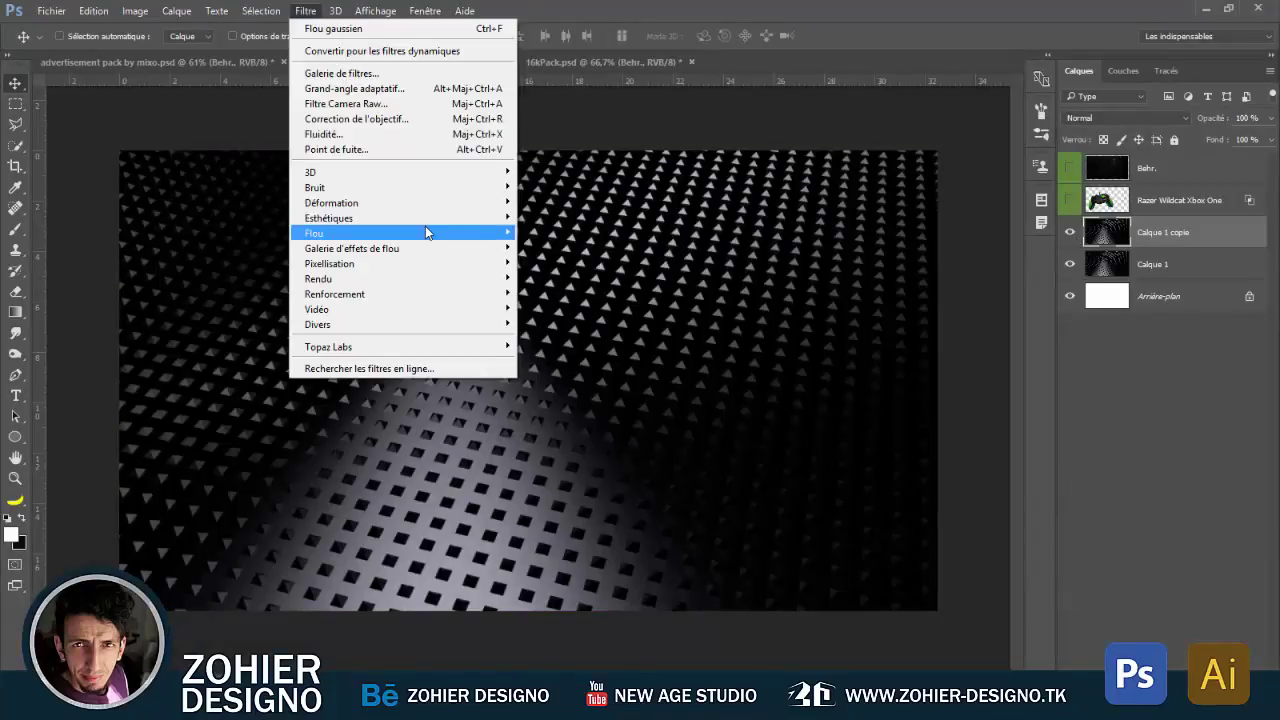
left_click(560, 300)
left_click_drag(774, 314, 698, 318)
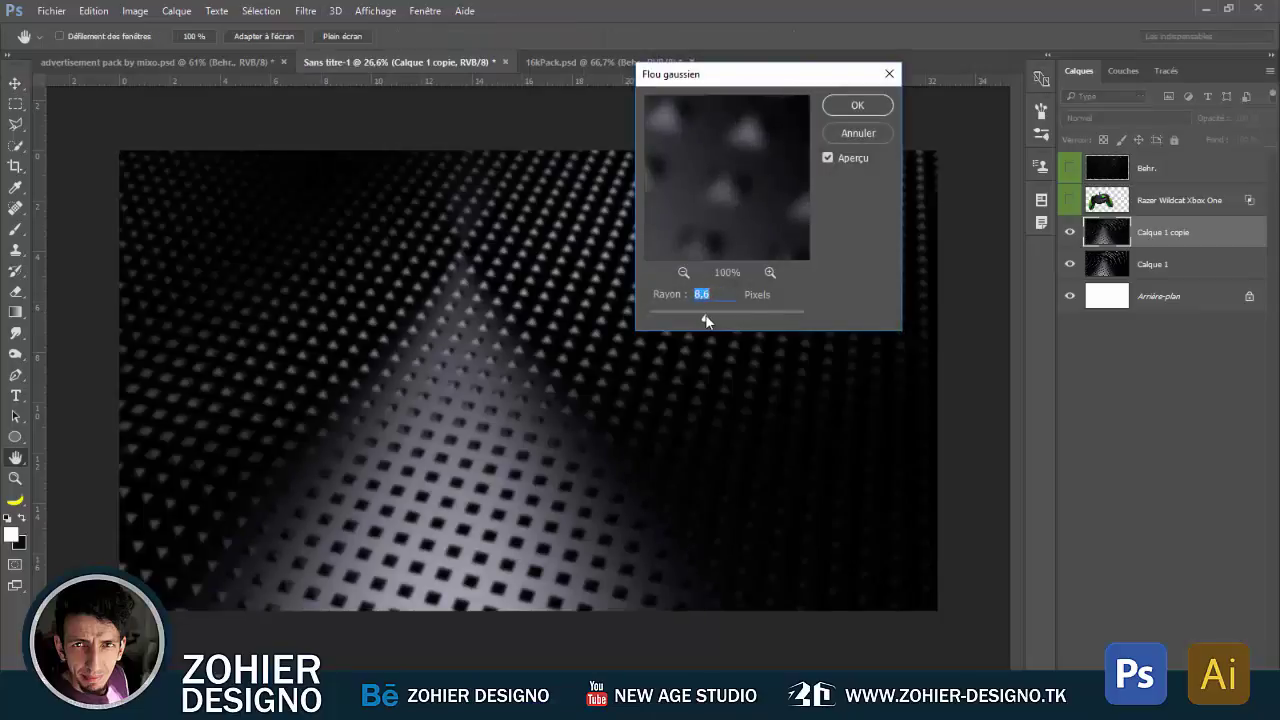
left_click(897, 69)
- Erase part of the blurred copy to reveal sharp grid, and show the controller layer
key("e")
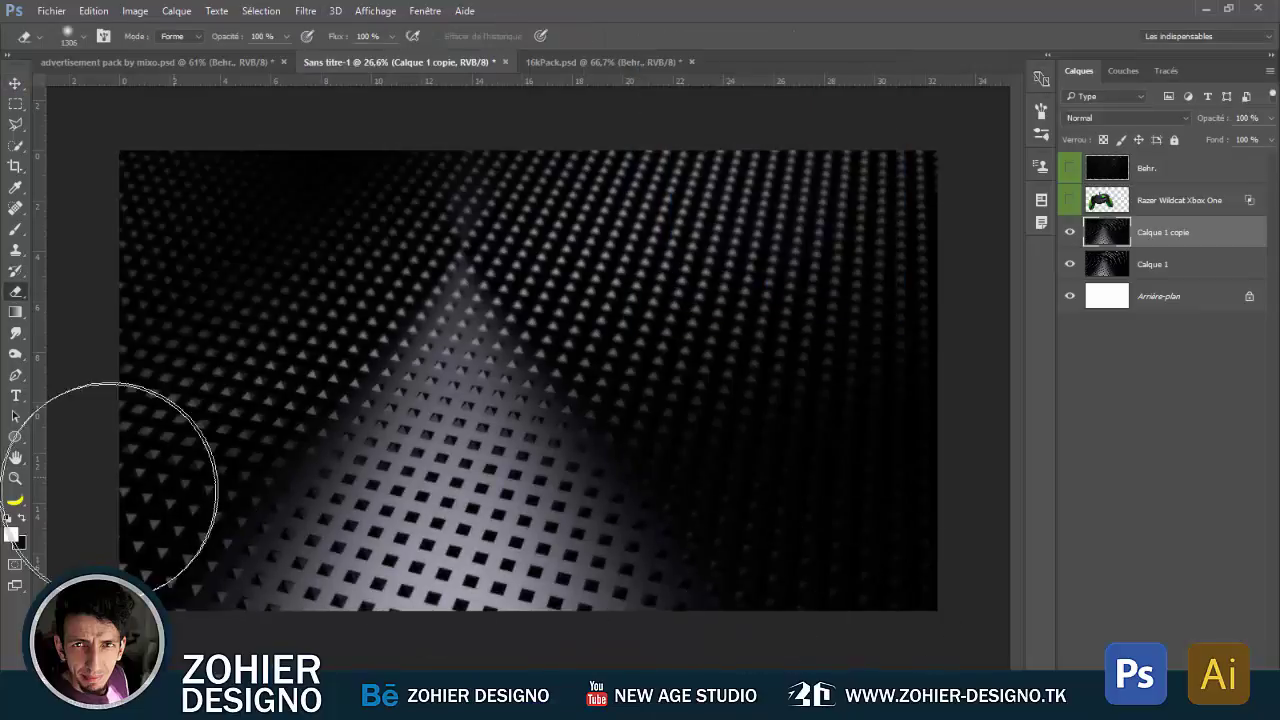
left_click_drag(117, 483, 457, 428)
key("v")
left_click(1070, 200)
- Give the controller layer a drop shadow with adjusted opacity
left_click(1180, 200)
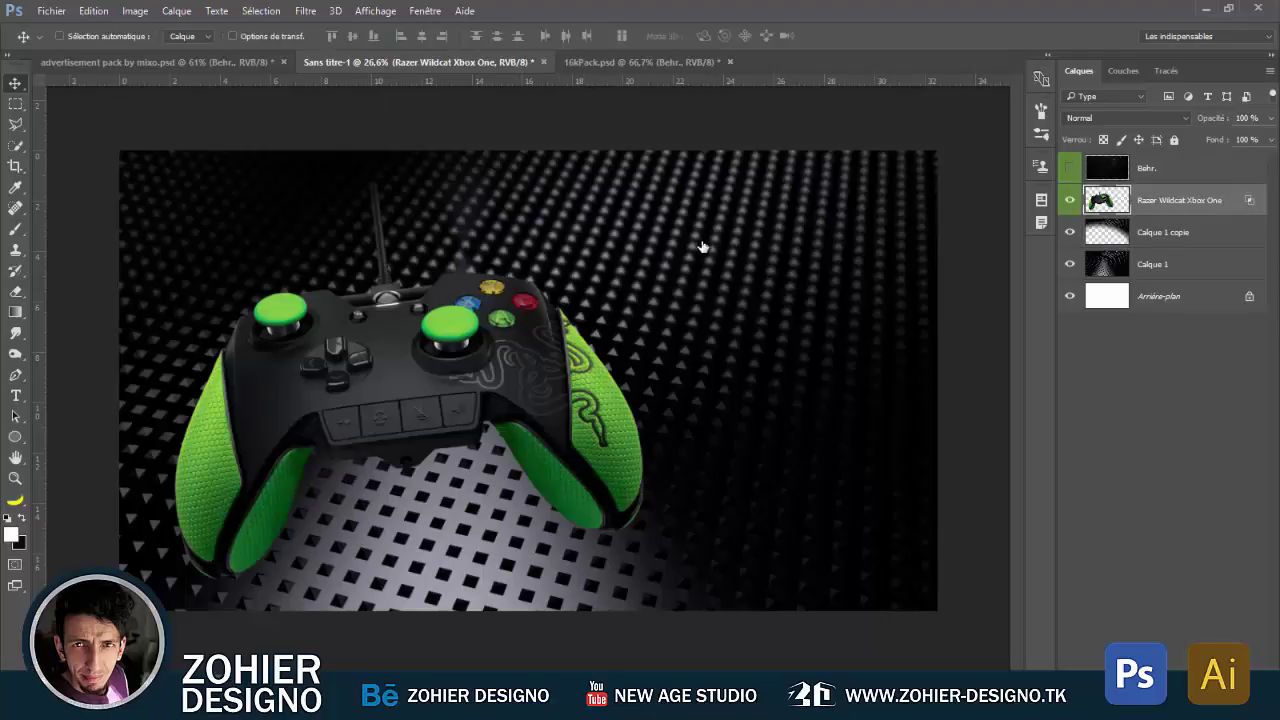
left_click(547, 412)
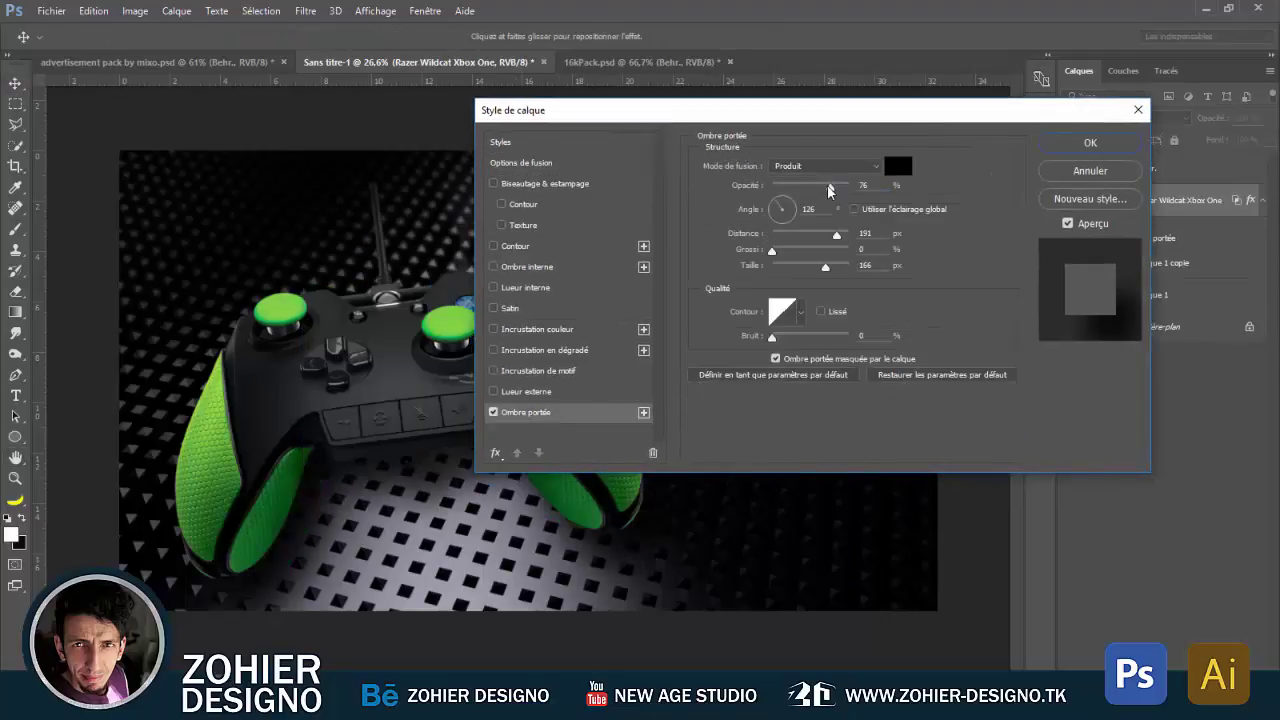
left_click_drag(829, 190, 848, 194)
key("Return")
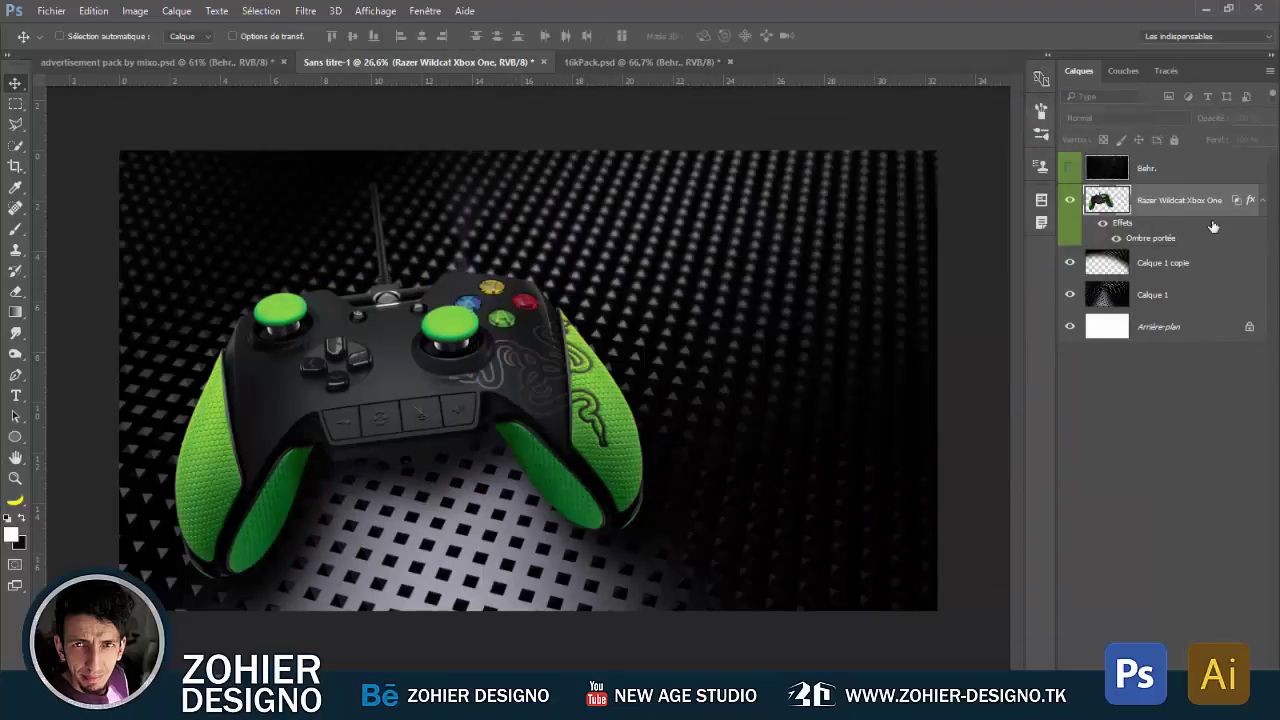
- Add an inner shadow to the controller and create a new empty layer, Calque 2, above it
double_click(1213, 226)
left_click(667, 282)
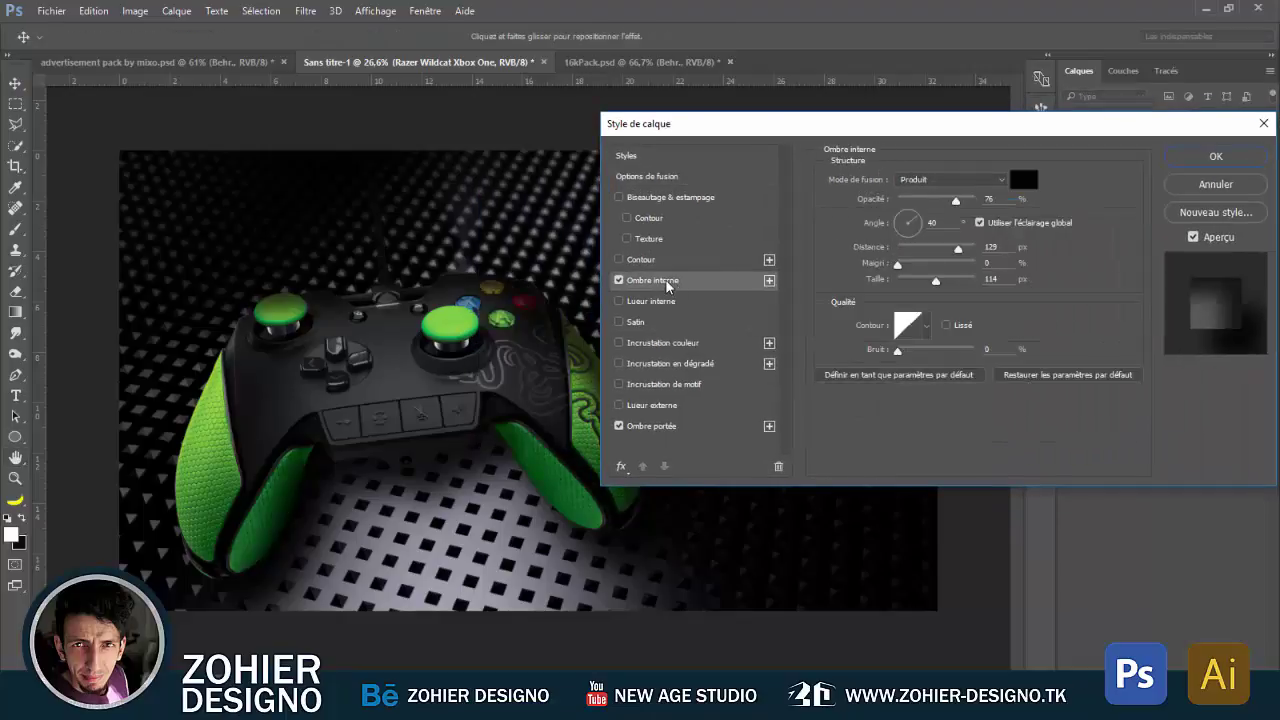
left_click(1172, 156)
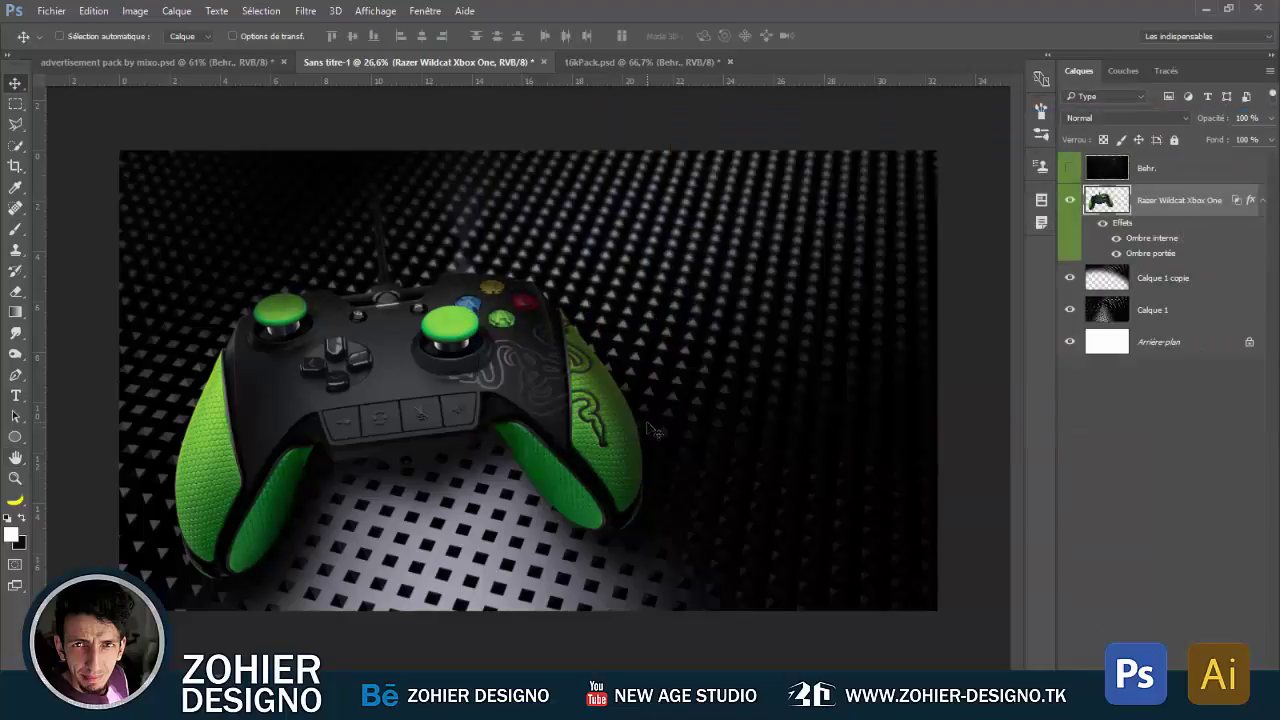
key("ctrl+shift+alt+n")
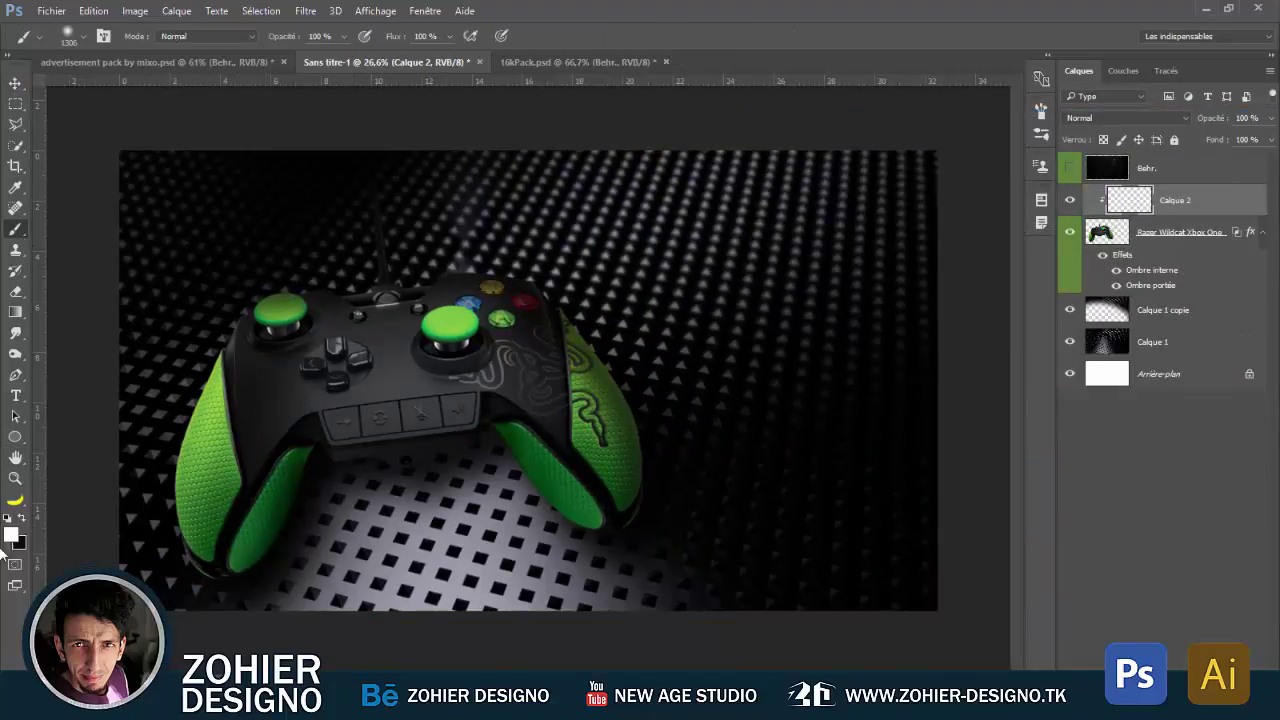
- Paint soft white light over the controller on Calque 2 and blend it as Incrustation
left_click_drag(300, 420, 428, 586)
scroll(1122, 118, "down", 4)
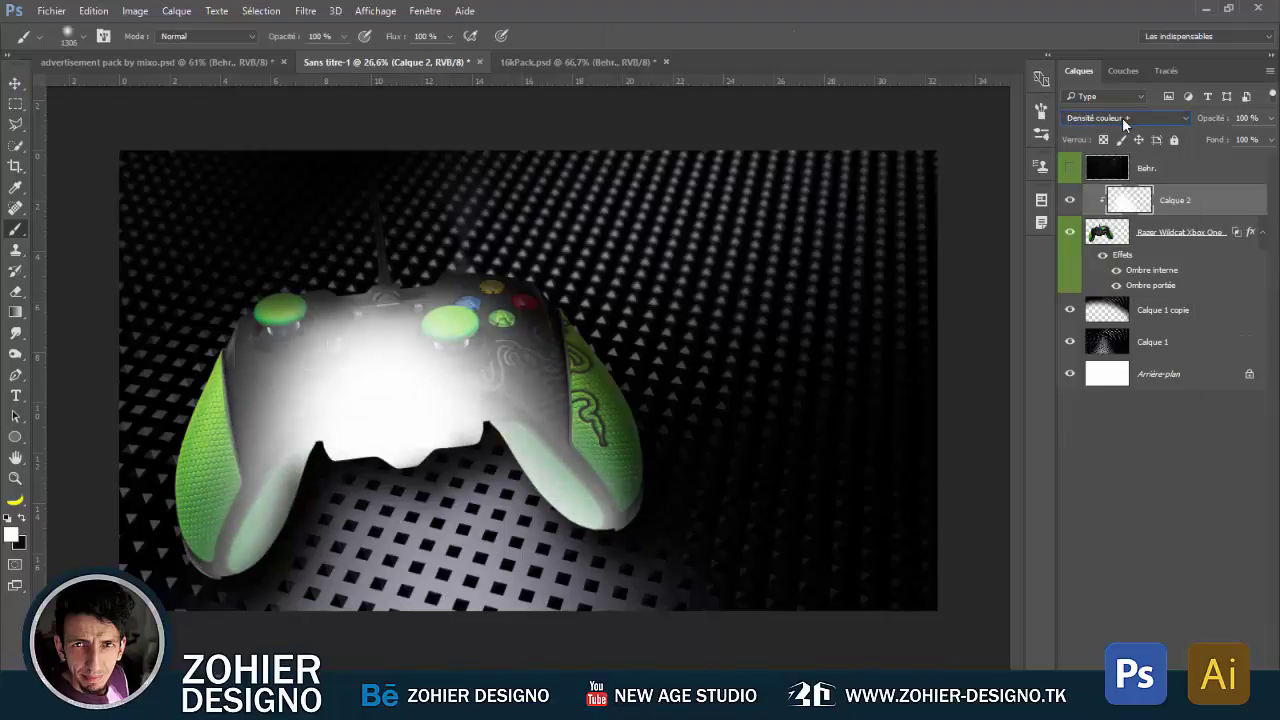
scroll(1122, 118, "down", 2)
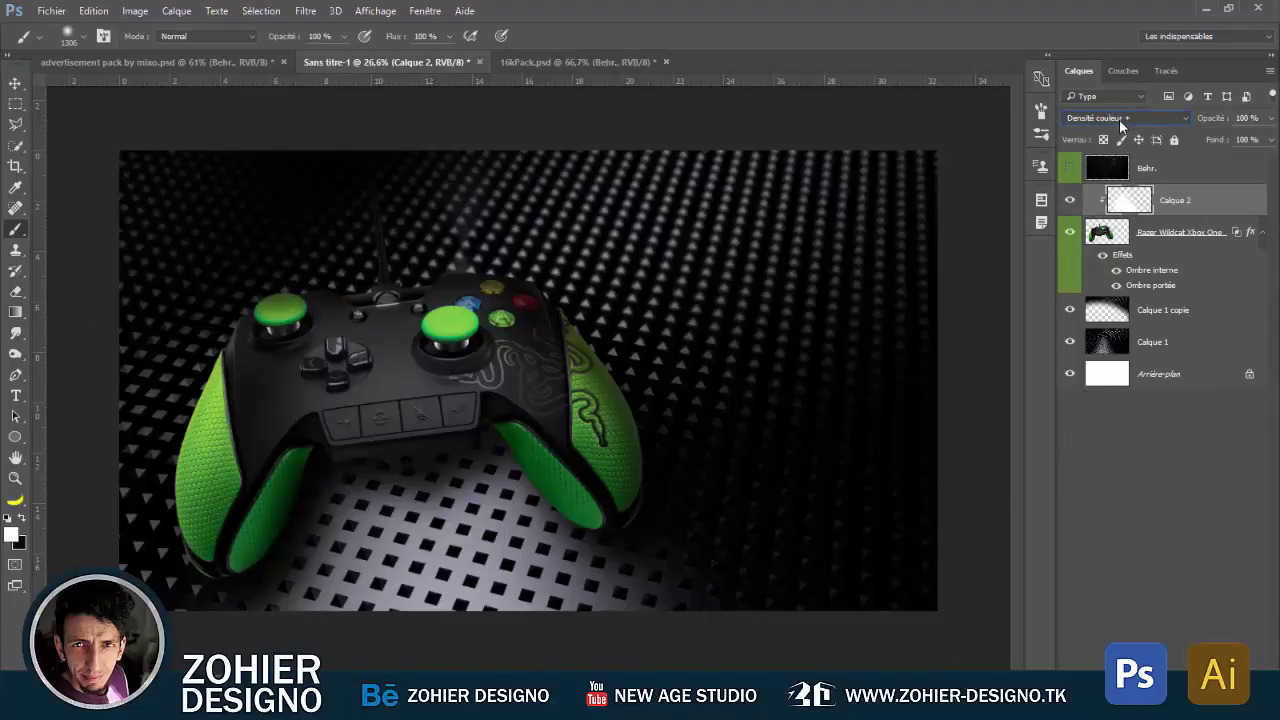
left_click(1119, 119)
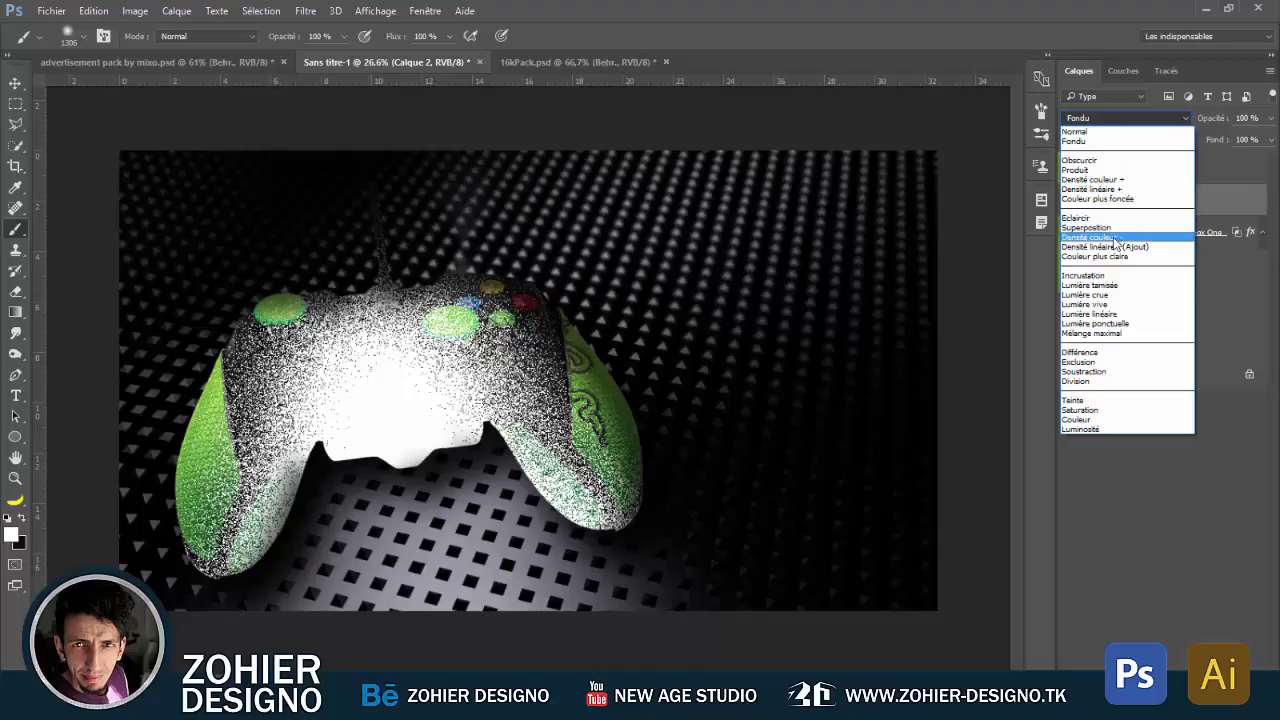
left_click(1100, 275)
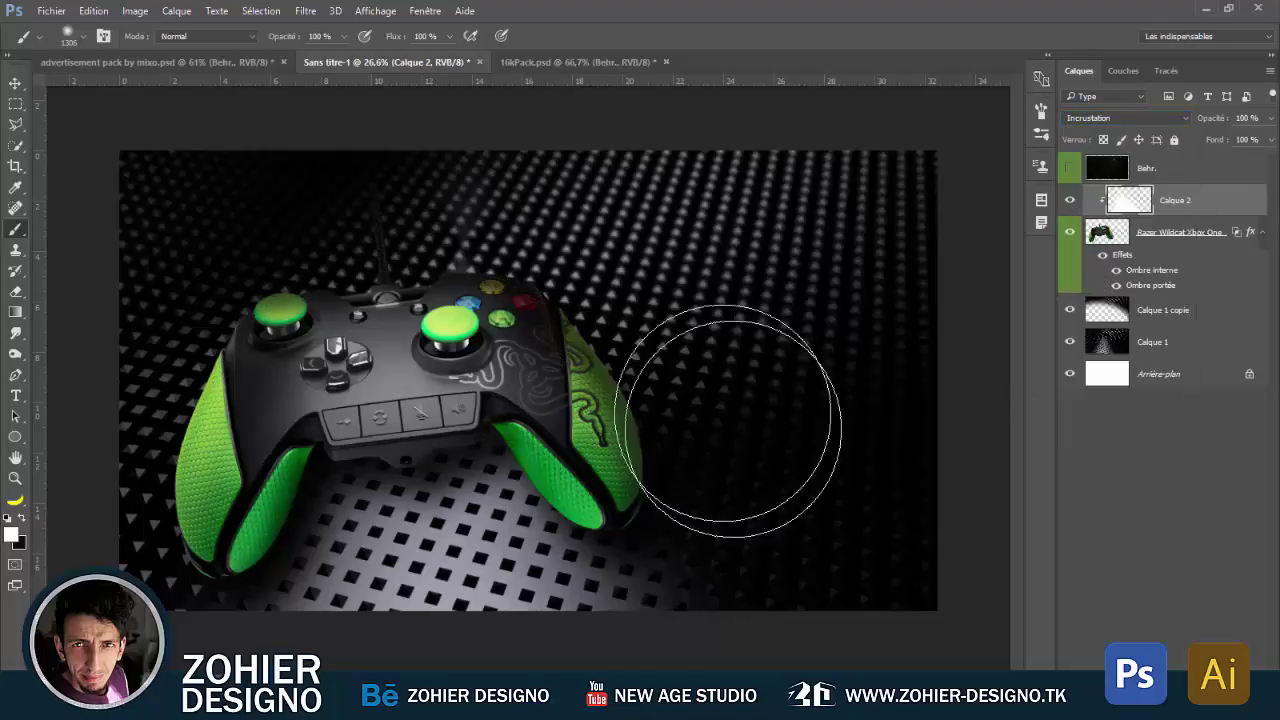
key("e")
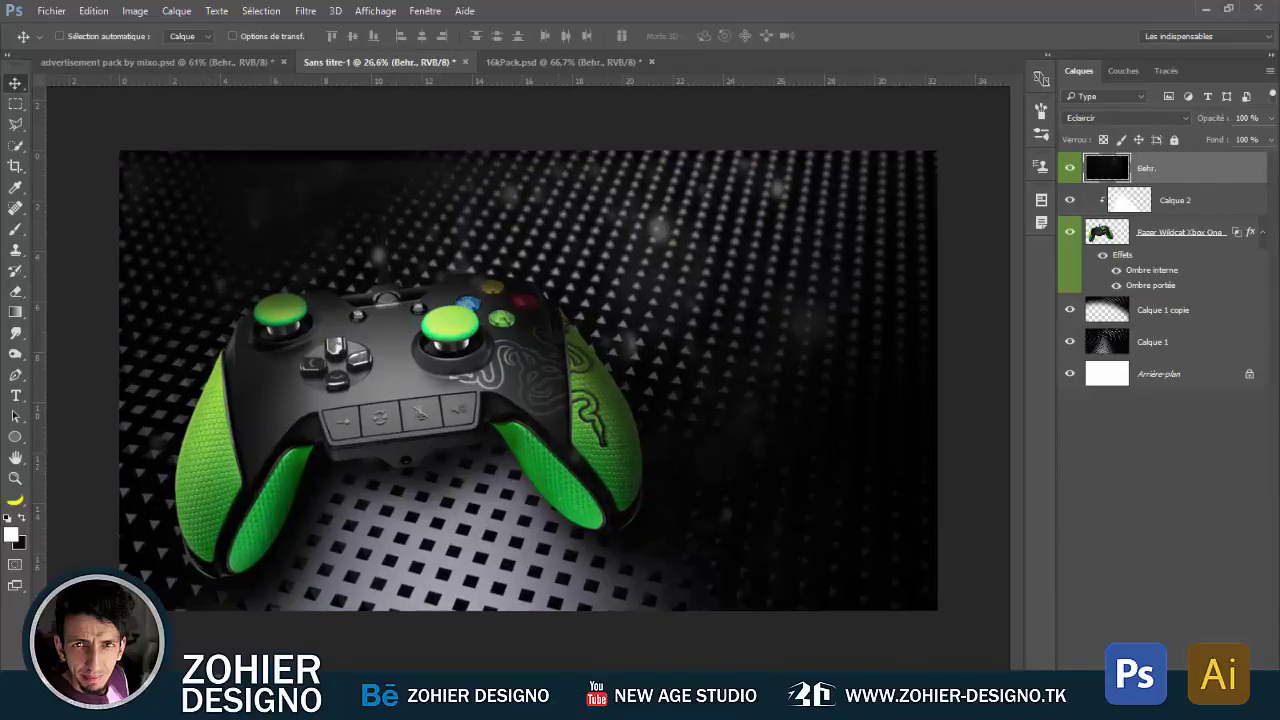
- Add a Photo Filter adjustment layer with a custom green tint and raised density
left_click(1189, 660)
left_click(1125, 540)
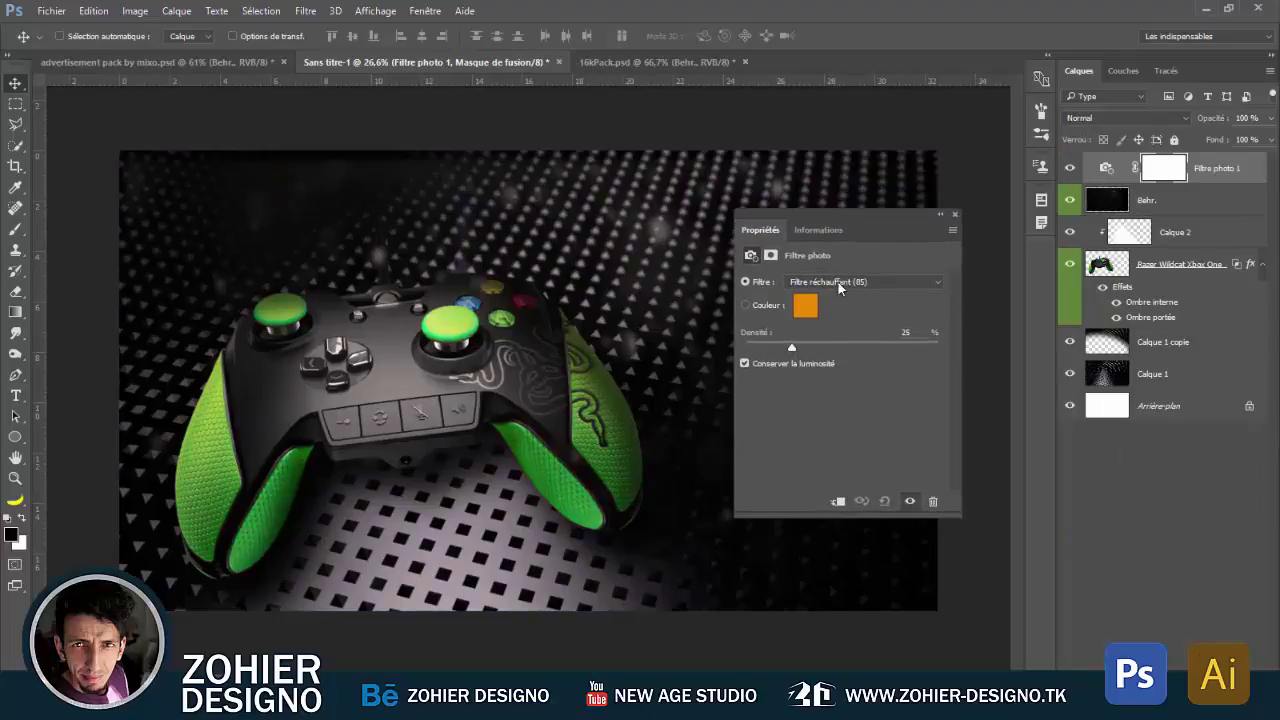
left_click(805, 306)
left_click(988, 374)
key("Return")
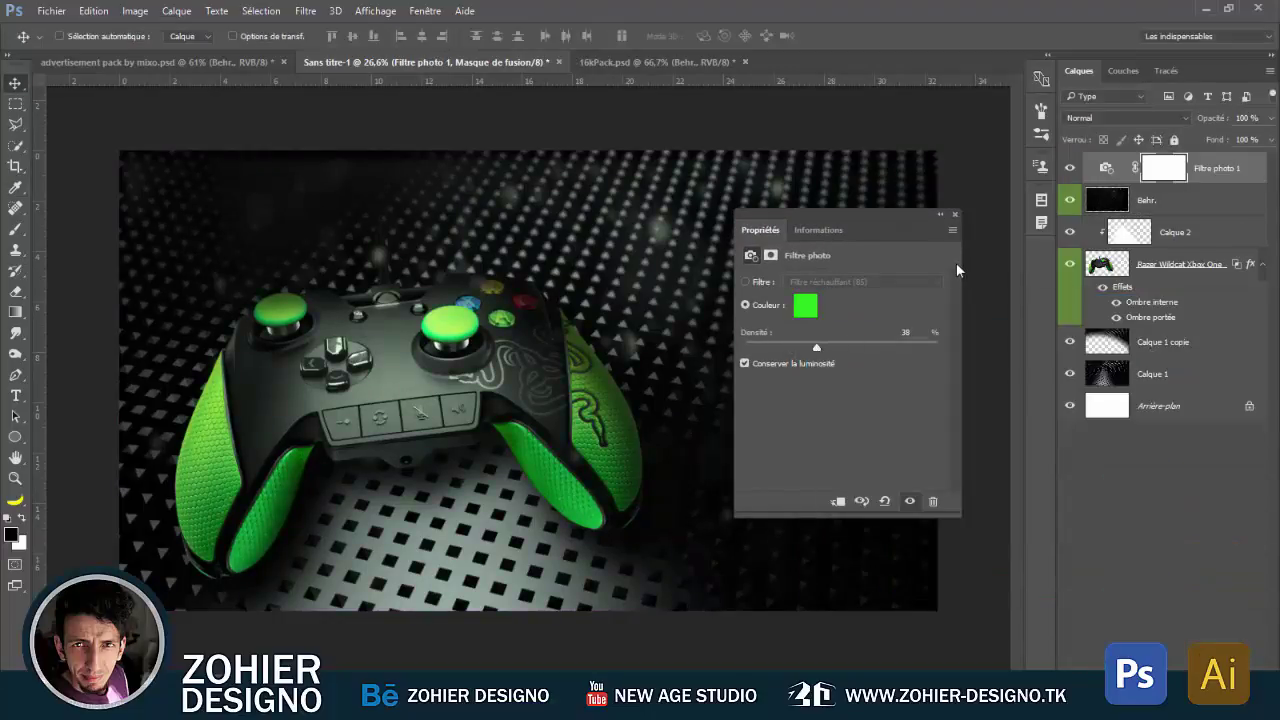
left_click_drag(816, 347, 864, 349)
- Set the green Photo Filter layer's blend mode to Eclaircir
left_click(954, 216)
scroll(1125, 121, "down", 9)
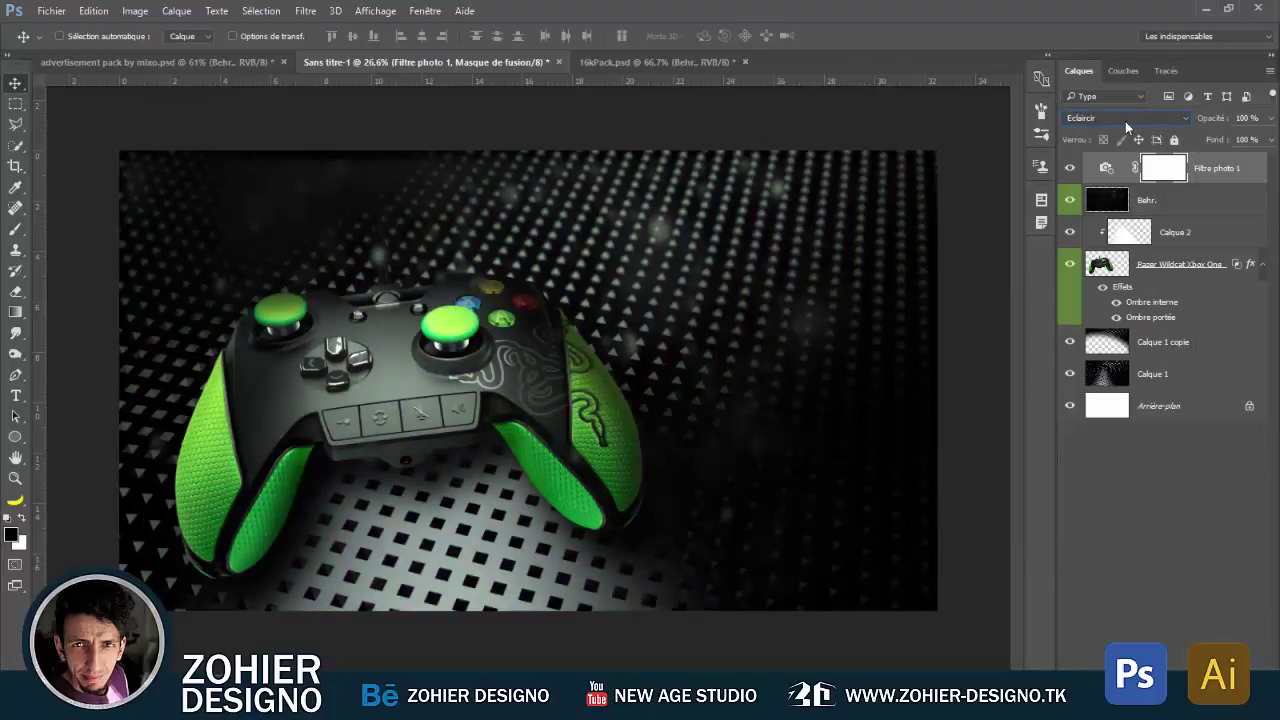
scroll(1125, 121, "down", 4)
scroll(1125, 121, "down", 2)
scroll(1125, 121, "down", 3)
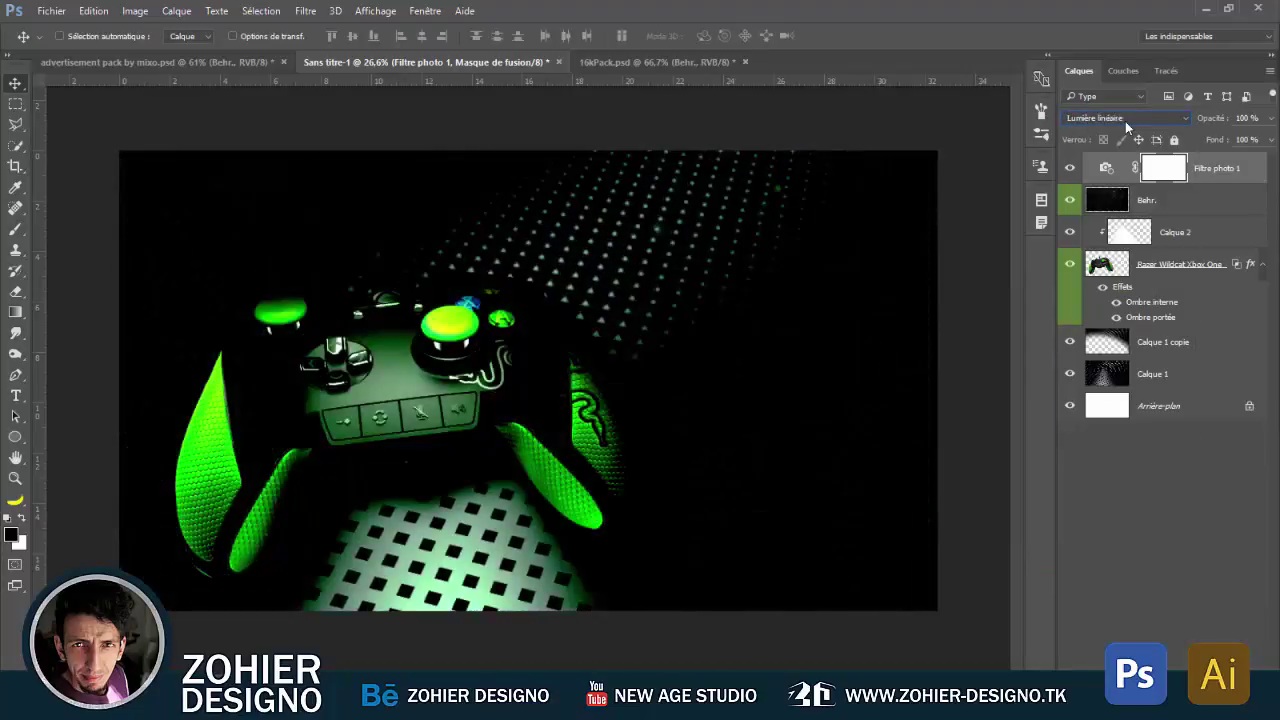
scroll(1125, 121, "down", 3)
left_click(1125, 121)
left_click(1100, 204)
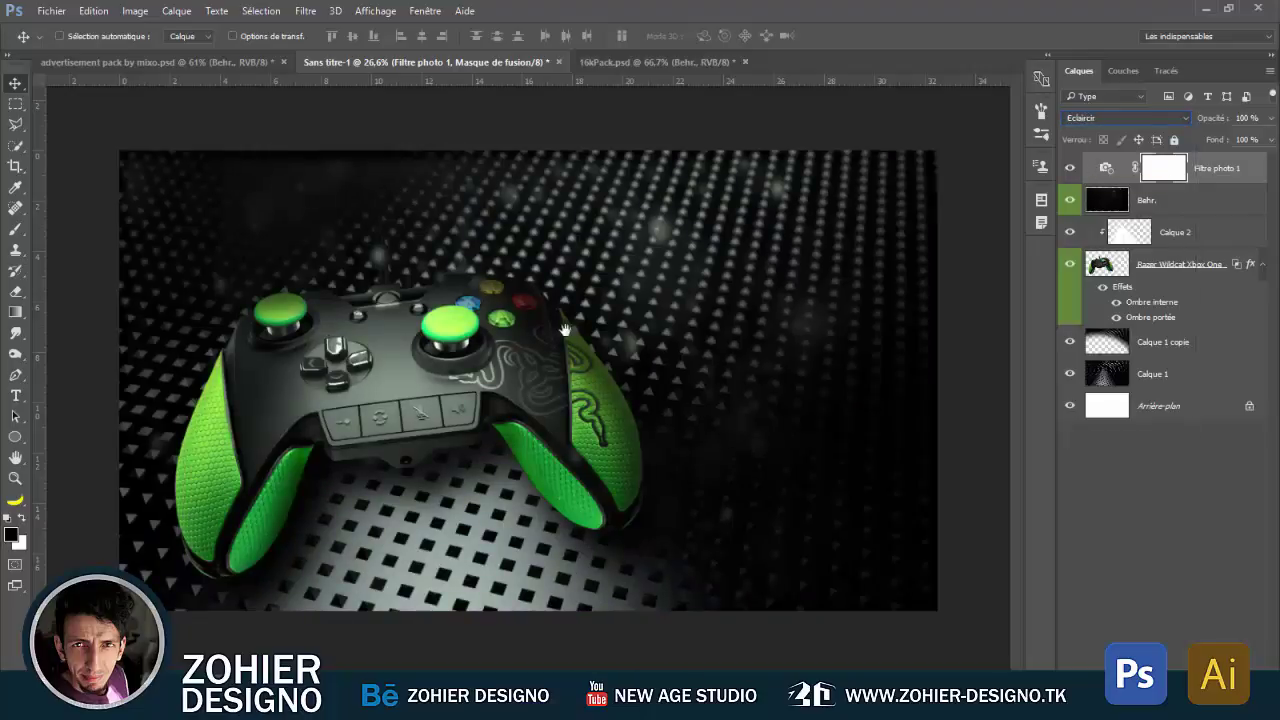
scroll(520, 403, "up", 1)
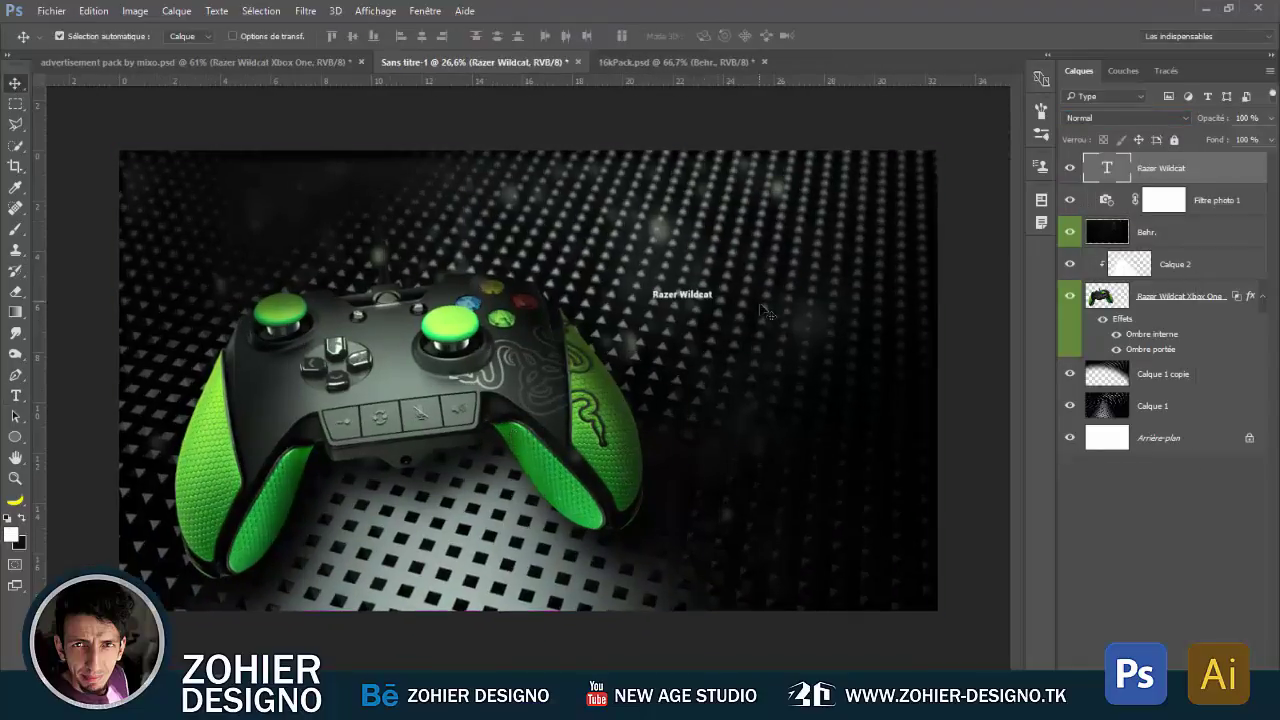
- Enlarge the Razer Wildcat text, make it all capitals, and move it slightly down
key("ctrl+t")
left_click_drag(713, 289, 858, 262)
mouse_move(780, 275)
left_mouse_down()
mouse_move(737, 217)
mouse_move(710, 242)
mouse_move(770, 245)
left_mouse_up()
key("Return")
key("v")
key("ctrl+shift+k")
scroll(791, 290, "up", 2)
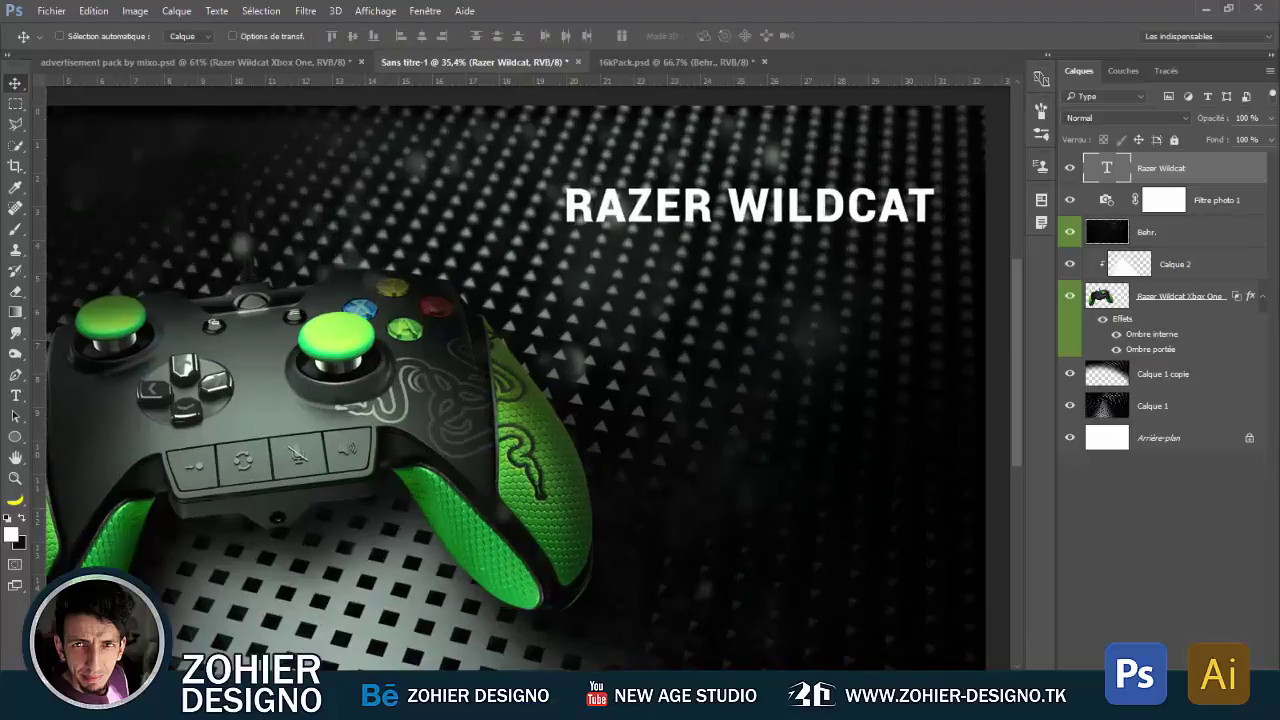
scroll(791, 295, "down", 1)
left_click_drag(720, 210, 720, 228)
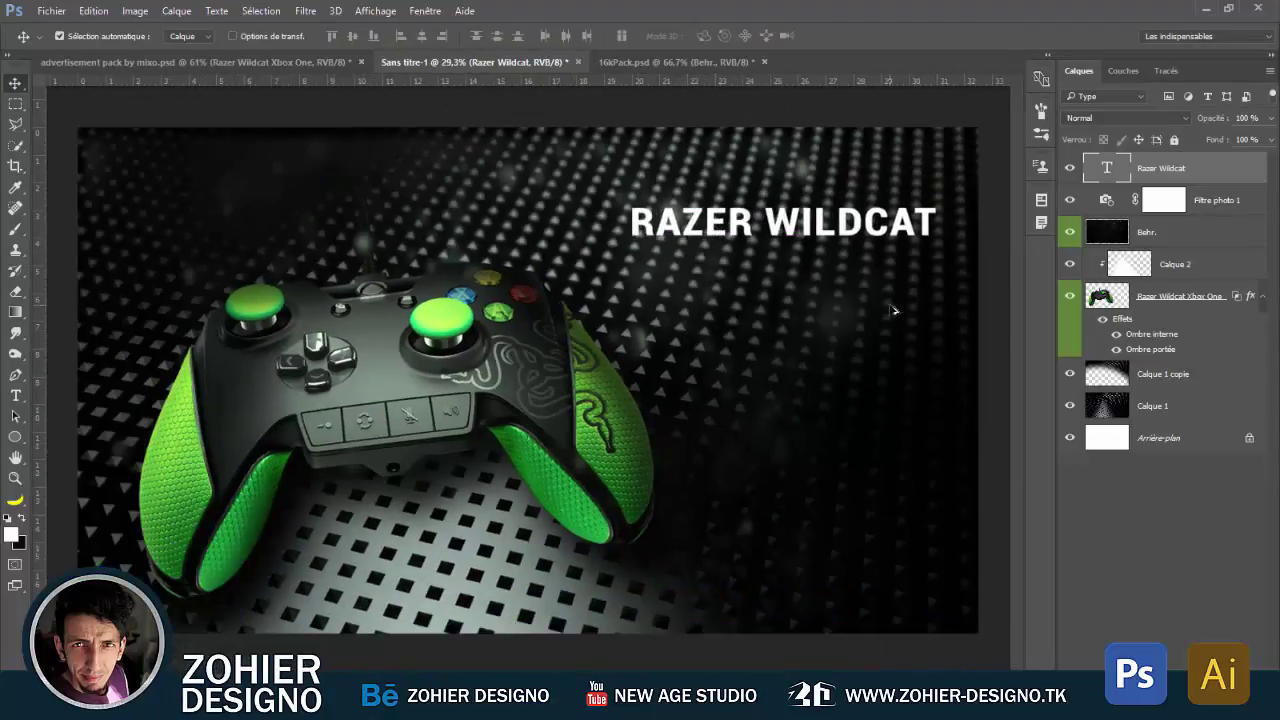
- Shift the controller slightly left and rotate the Calque 2 white glow by −2.8°
left_click_drag(603, 450, 588, 450)
left_click(1175, 264)
key("ctrl+t")
left_click_drag(885, 140, 893, 122)
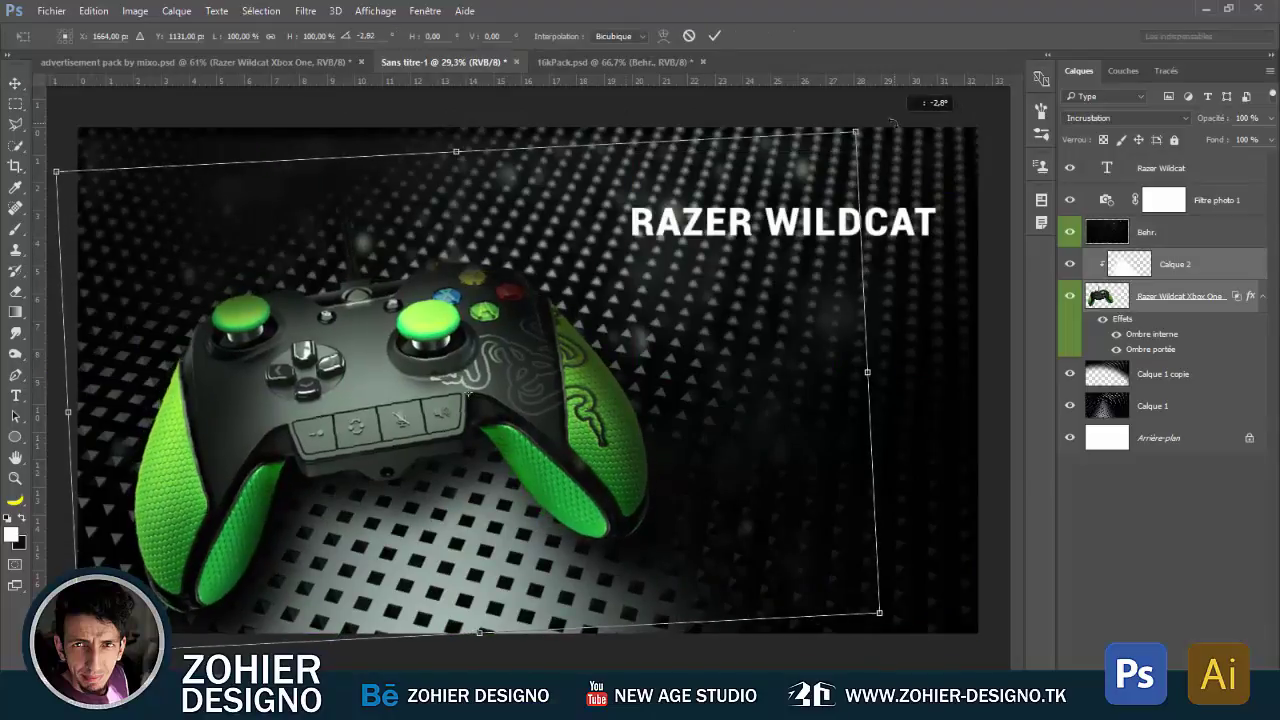
key("Return")
- Enlarge the RAZER WILDCAT headline further and place a copy of it just below
left_click(1210, 175)
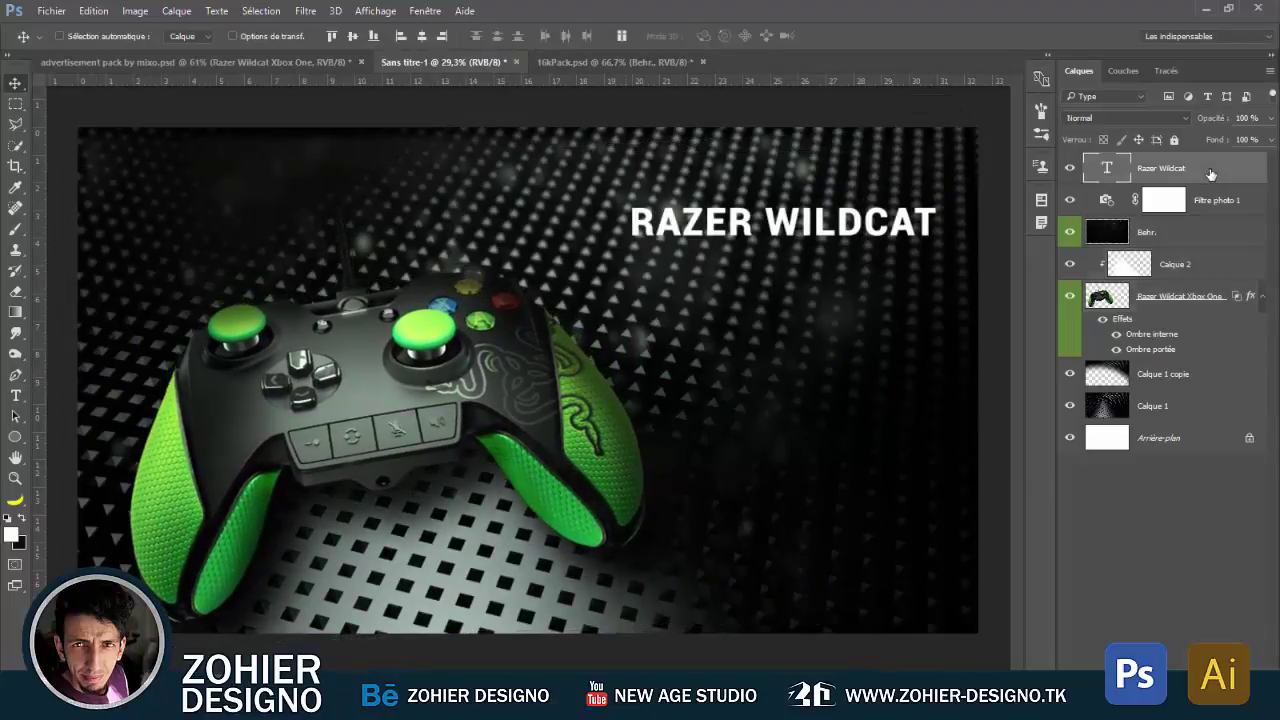
key("ctrl+t")
left_click_drag(630, 190, 605, 188)
key("Return")
left_click_drag(770, 222, 770, 266)
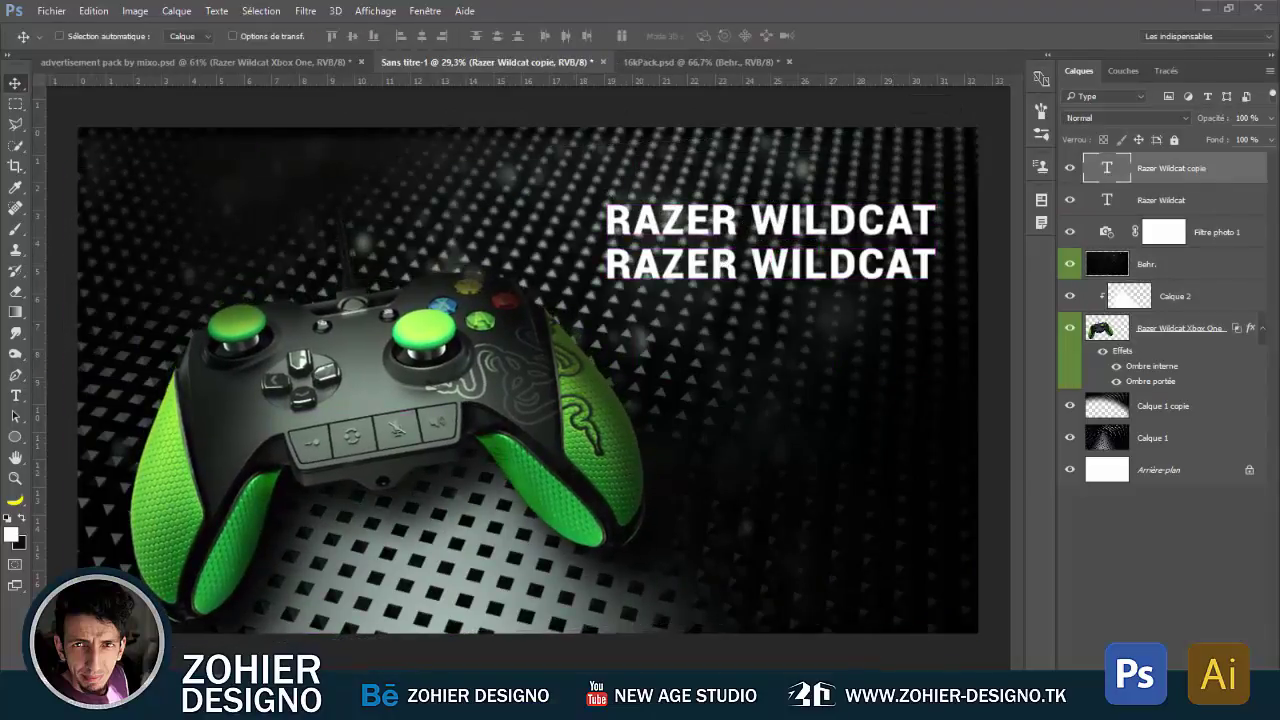
- Set the copied subtitle line in Roboto Thin and scale it down beneath the title
double_click(1107, 175)
type("Elite level controller can be used with Xbox One or PC")
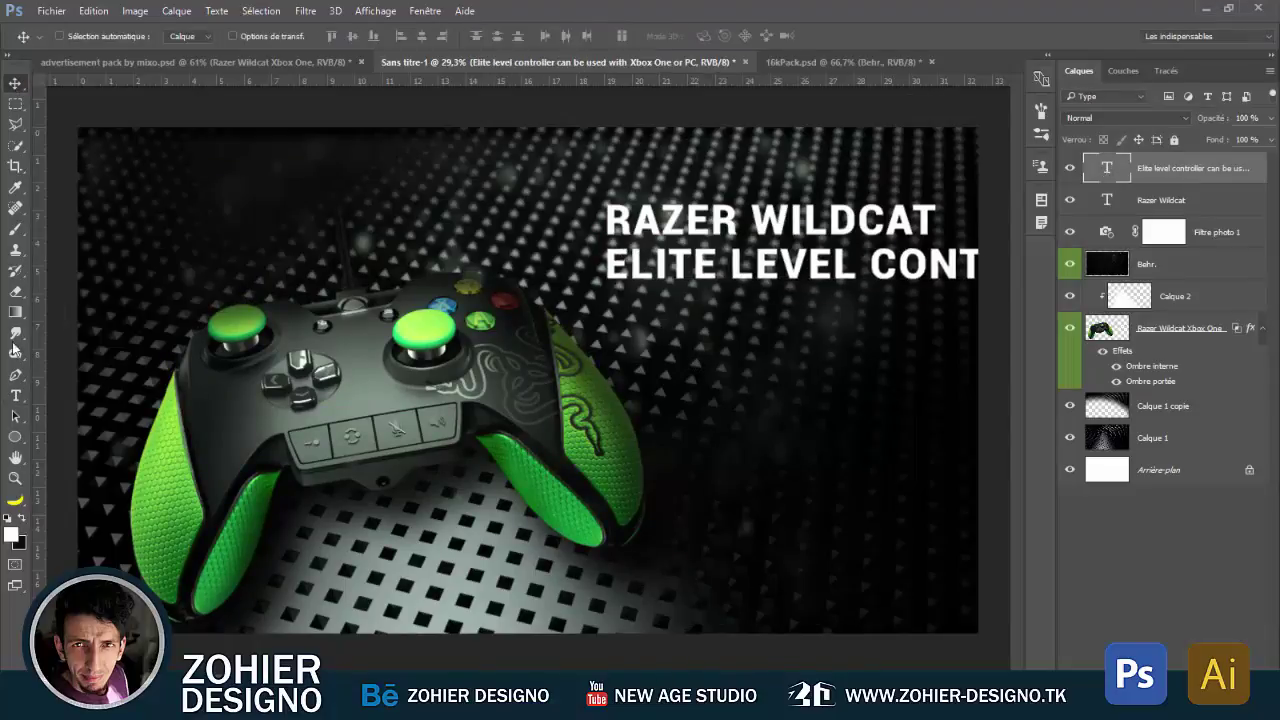
left_click(195, 35)
left_click(175, 461)
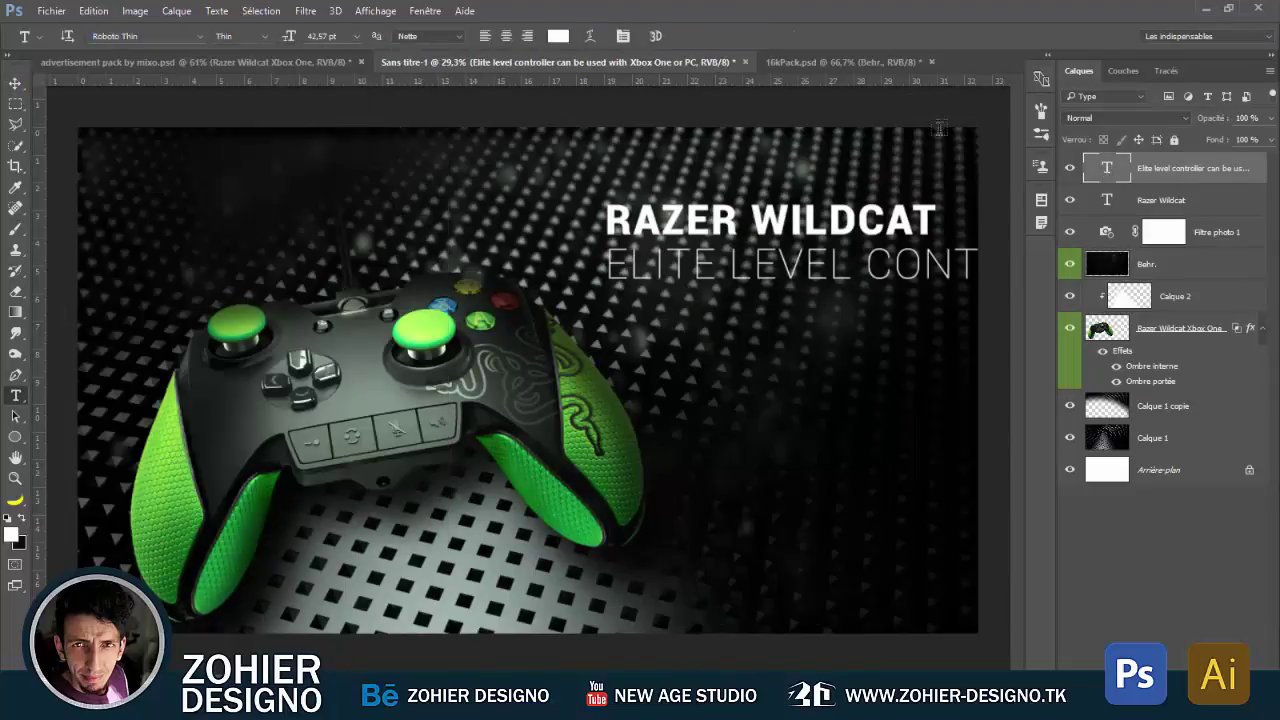
key("ctrl+Return")
key("ctrl+t")
mouse_move(605, 245)
left_mouse_down()
mouse_move(452, 272)
mouse_move(585, 282)
left_mouse_up()
scroll(740, 262, "up", 2)
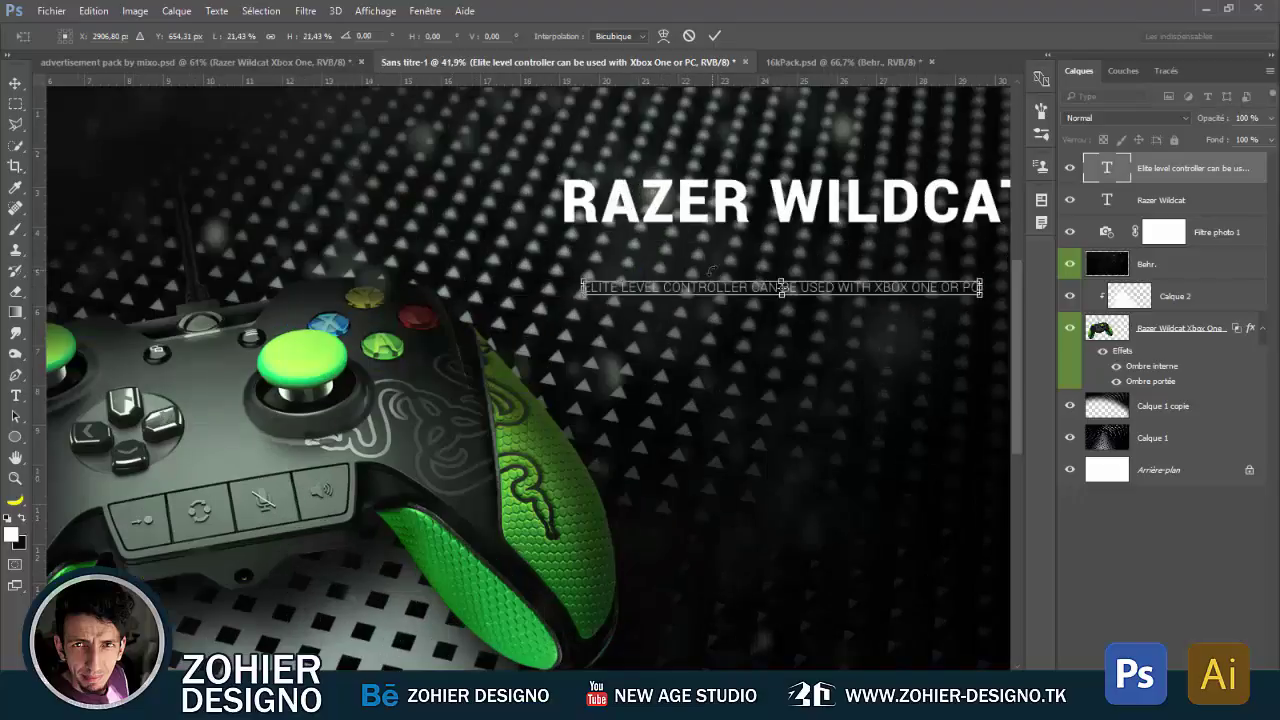
key("Return")
scroll(610, 318, "right", 3)
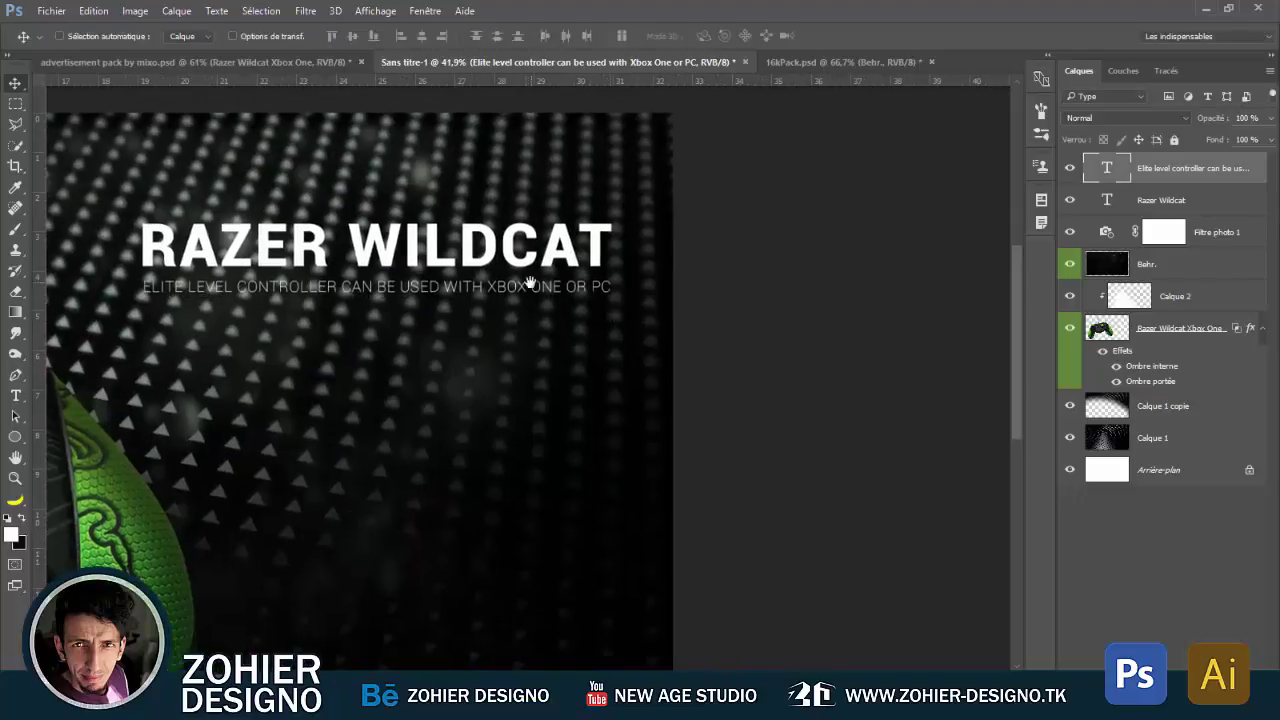
scroll(610, 318, "left", 3)
scroll(610, 318, "up", 1)
- Colour the word RAZER in the title with green sampled from the controller
key("t")
left_click_drag(500, 296, 3, 358)
left_click(558, 36)
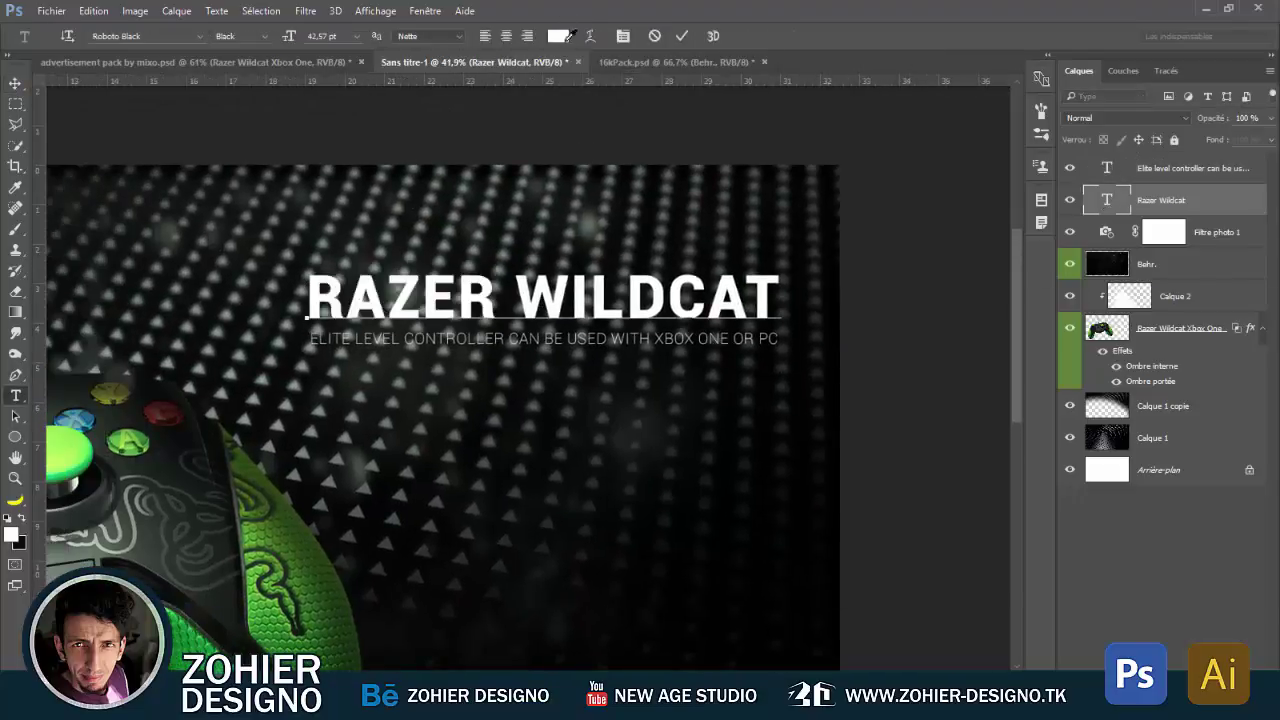
left_click(85, 437)
left_click(1175, 345)
- Set the subtitle's font style to Light
left_click(1190, 168)
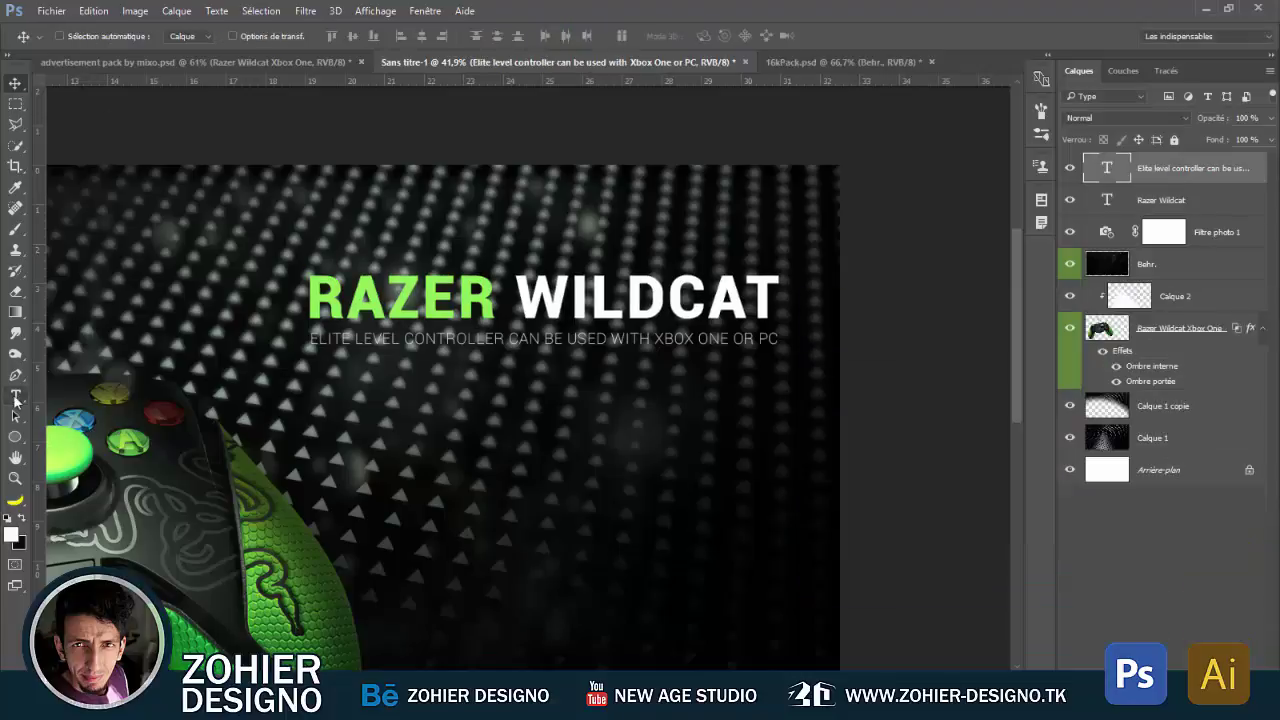
left_click(240, 36)
left_click(265, 127)
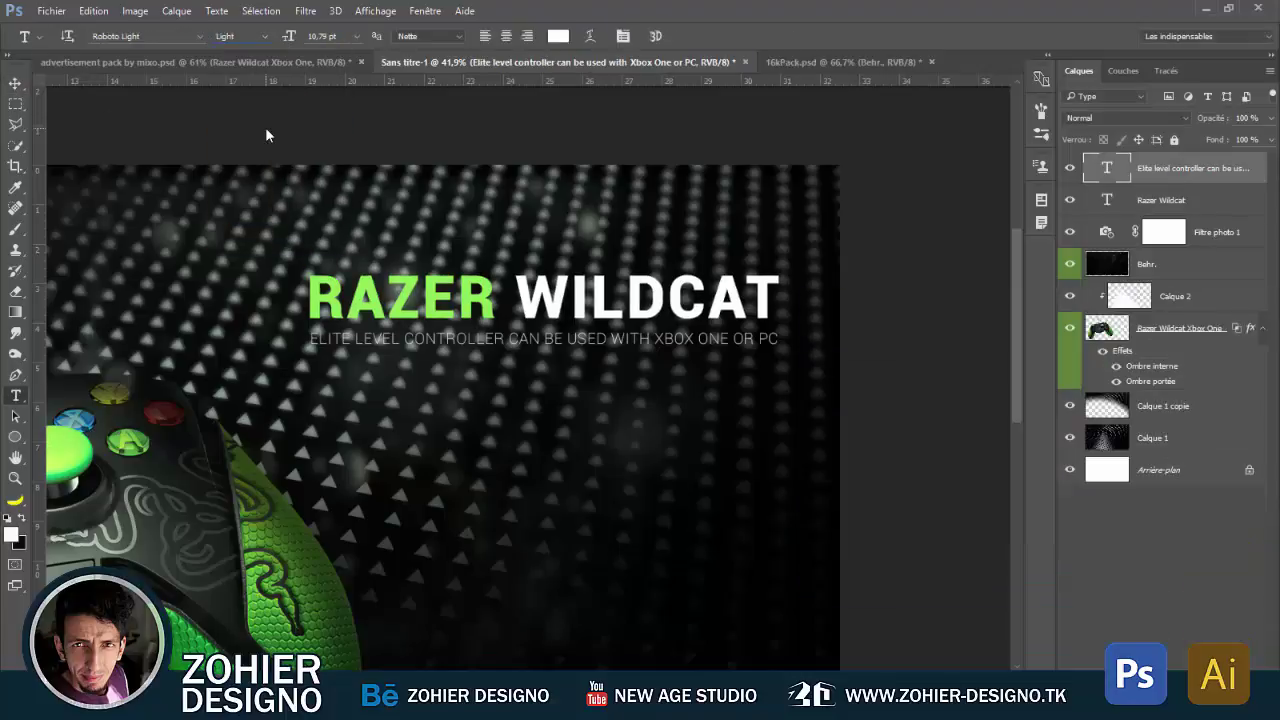
right_click(15, 437)
left_click(70, 462)
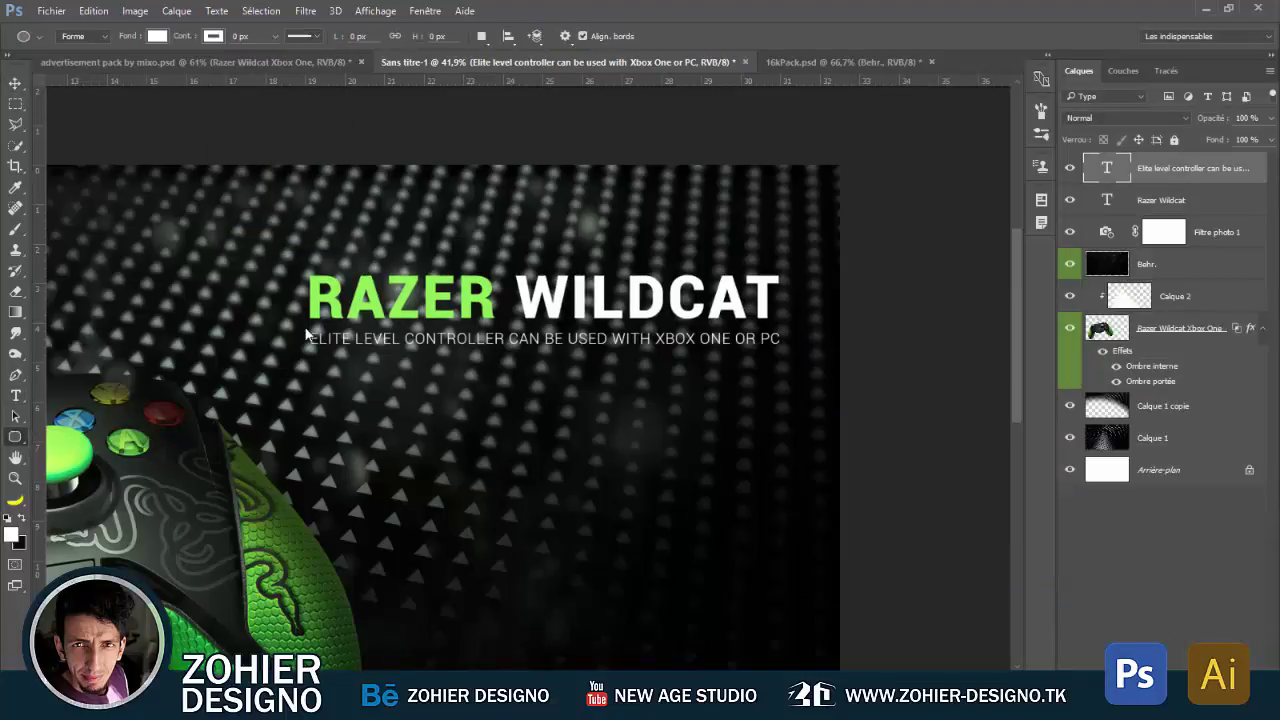
- Draw a white rounded rectangle under the title, rasterize it, and Gaussian-blur it into a glow bar
left_click(1241, 233)
left_click_drag(786, 346, 785, 346)
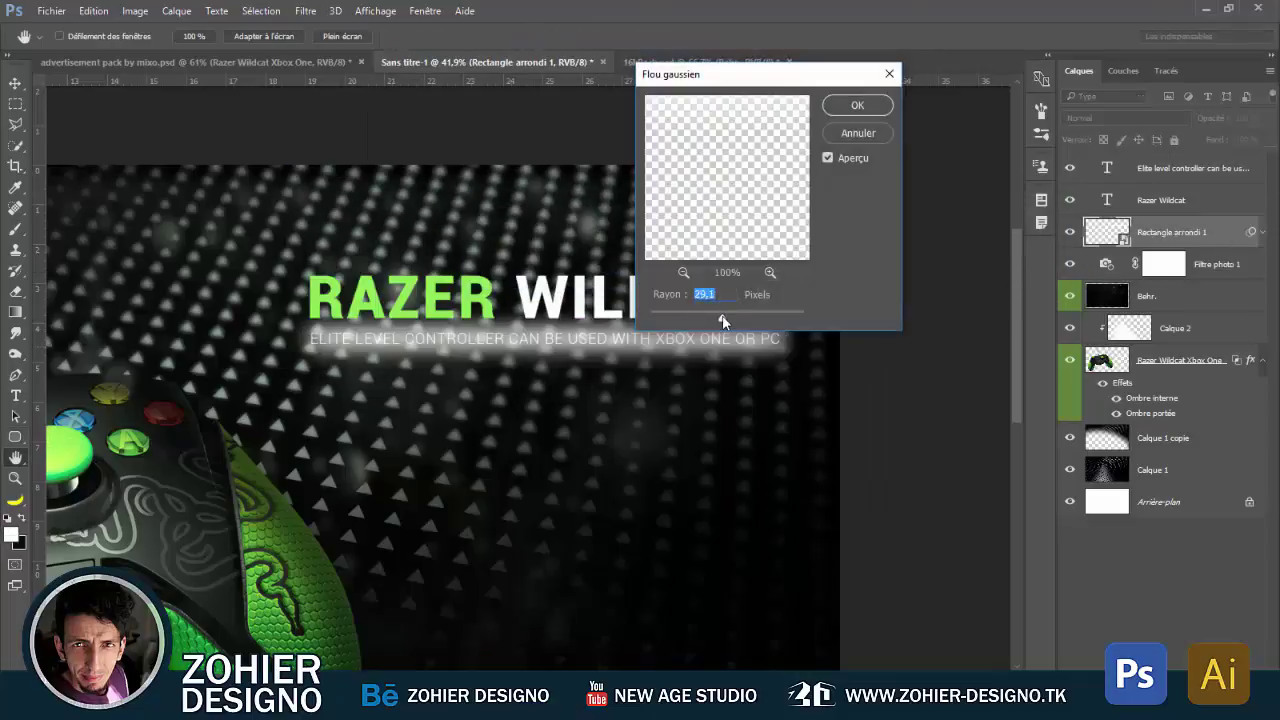
key("Return")
key("e")
left_click(722, 320)
left_click(586, 286)
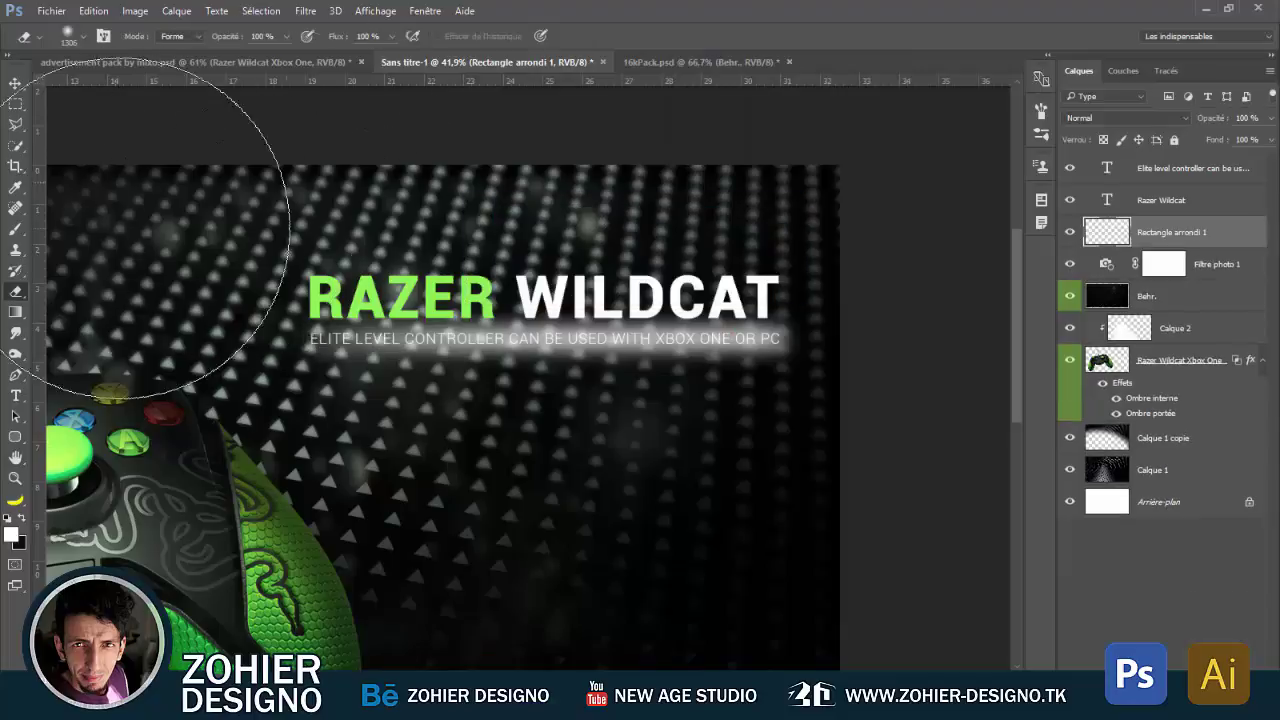
left_click(1180, 172)
left_click(14, 397)
left_click(600, 36)
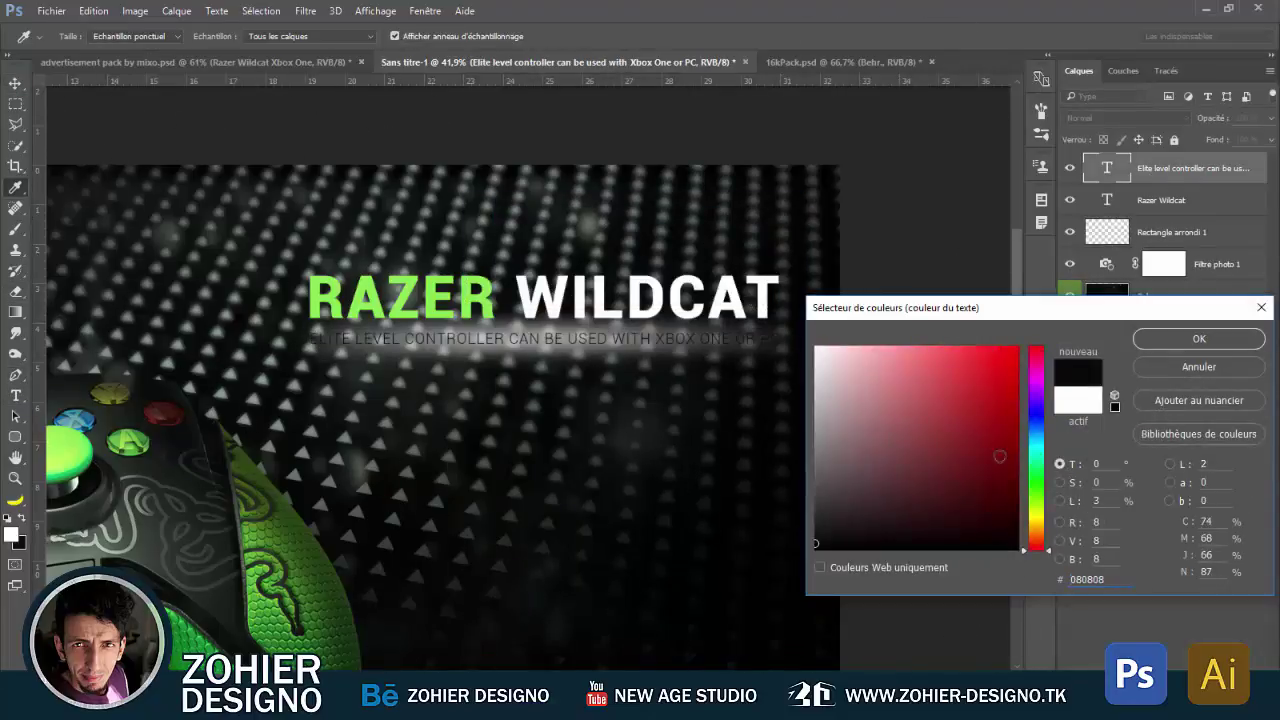
- Make the subtitle pale mint green (e2ffe7) in Regular weight
left_click_drag(1036, 350, 1036, 477)
left_click(901, 359)
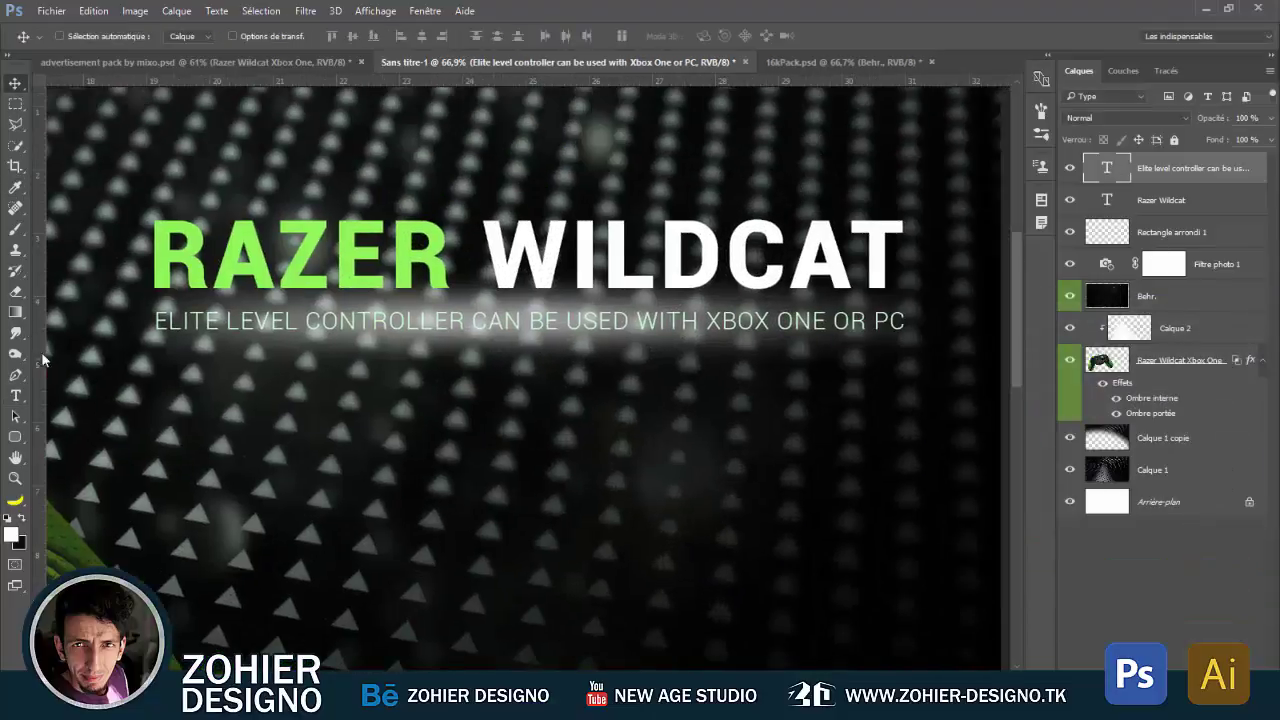
left_click(15, 396)
left_click(240, 36)
left_click(260, 80)
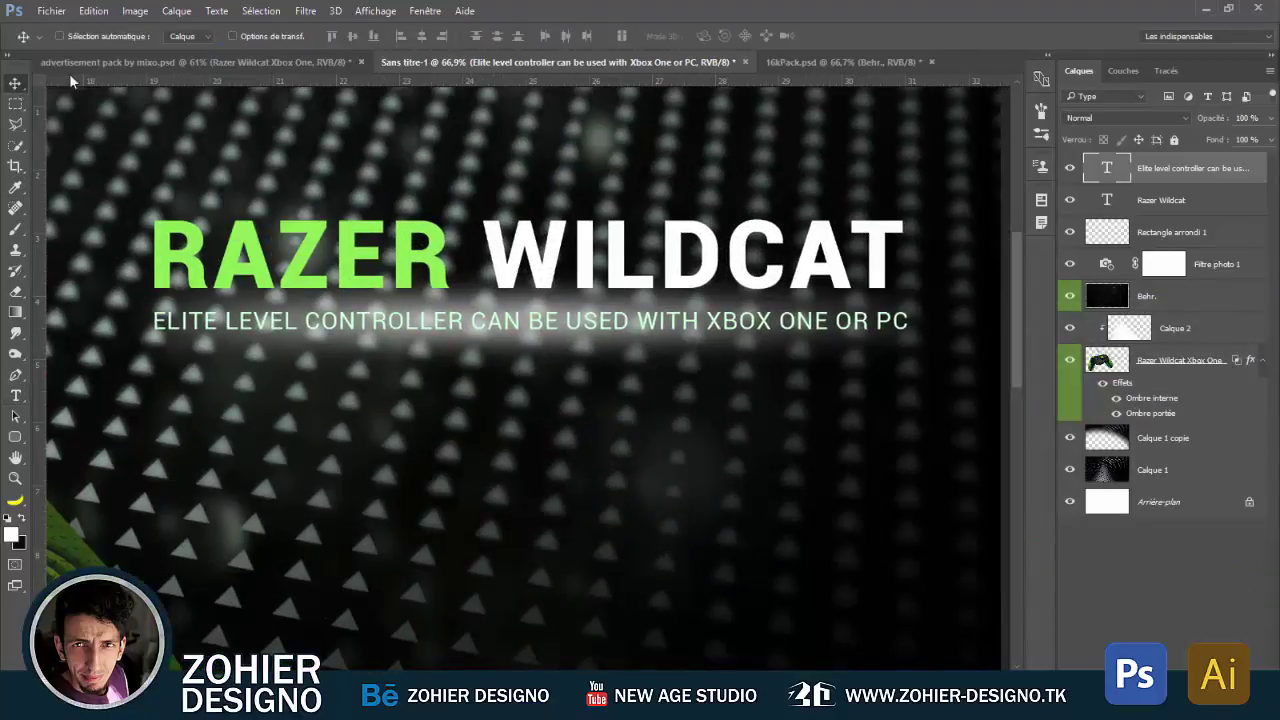
scroll(797, 337, "down", 5)
left_click(15, 396)
left_click(578, 36)
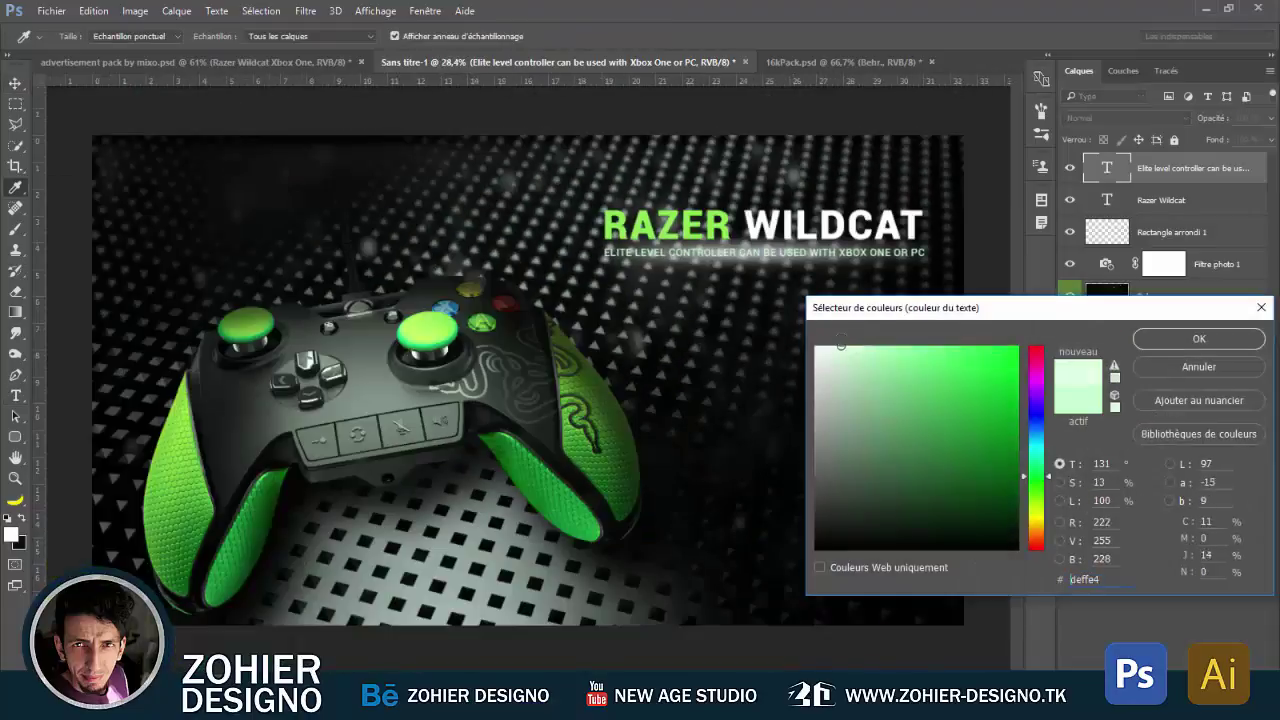
left_click(1187, 341)
- Select the title, subtitle and glow bar layers and move them slightly left and up
key("v")
scroll(748, 375, "down", 1)
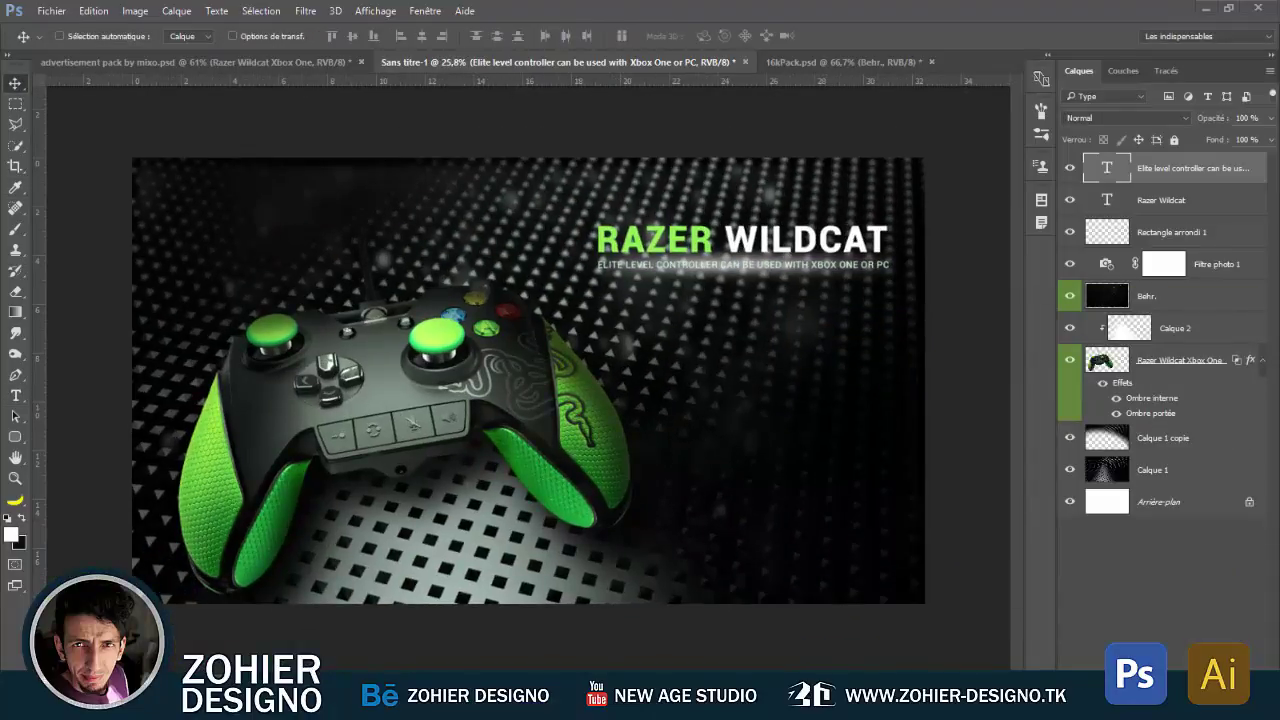
scroll(514, 386, "up", 1)
scroll(450, 350, "up", 2)
scroll(382, 317, "up", 2)
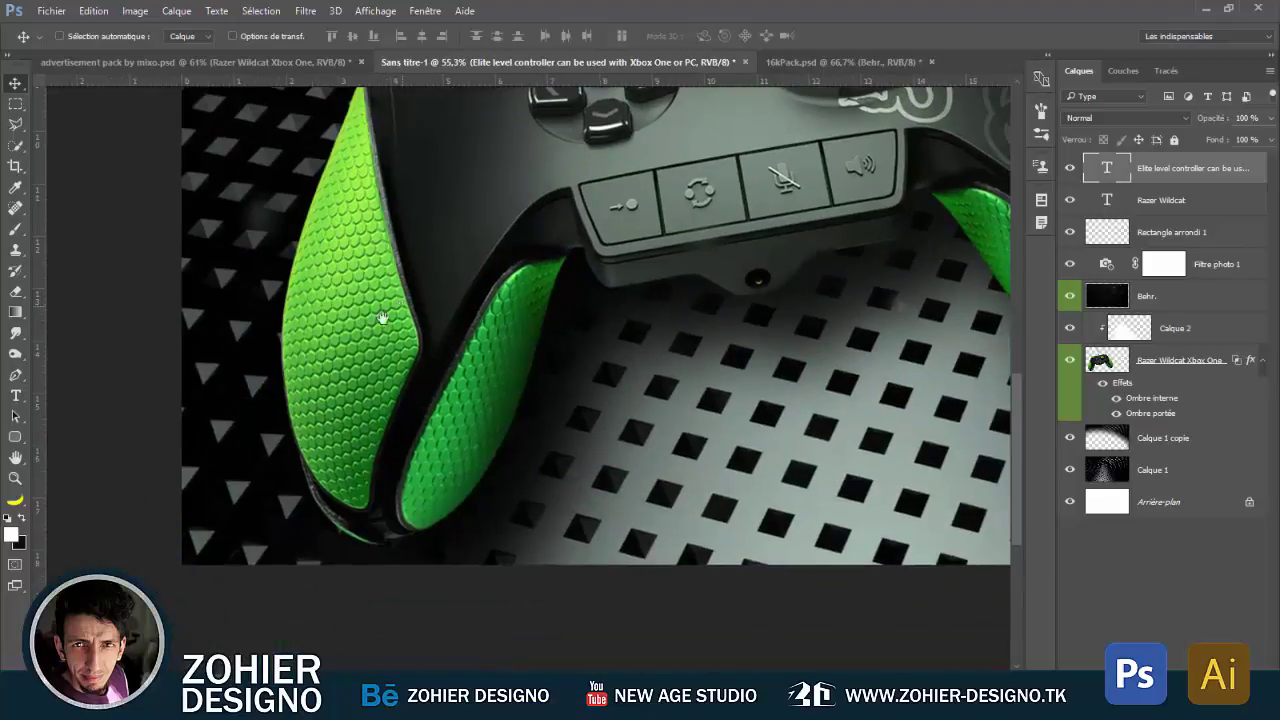
scroll(382, 317, "down", 2)
scroll(382, 317, "down", 1)
scroll(450, 350, "down", 2)
scroll(520, 380, "down", 1)
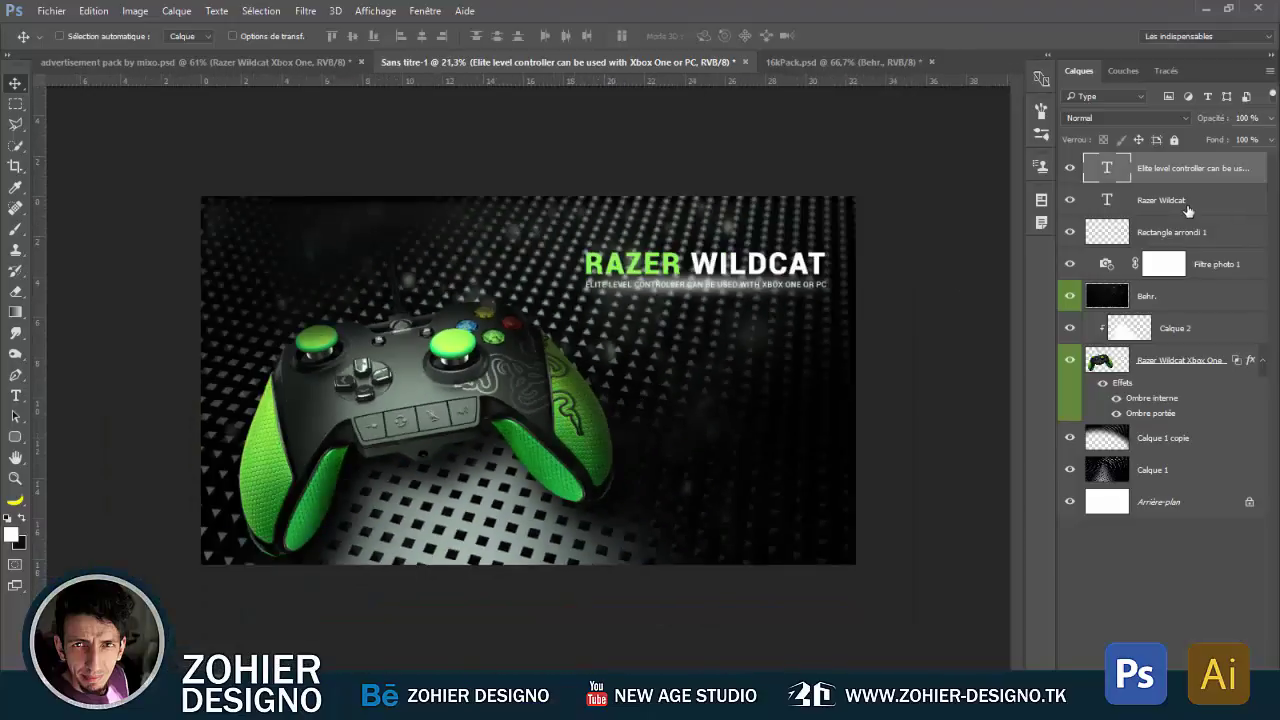
left_click(1187, 200, "shift")
left_click(1170, 232, "shift")
left_click_drag(589, 244, 533, 231)
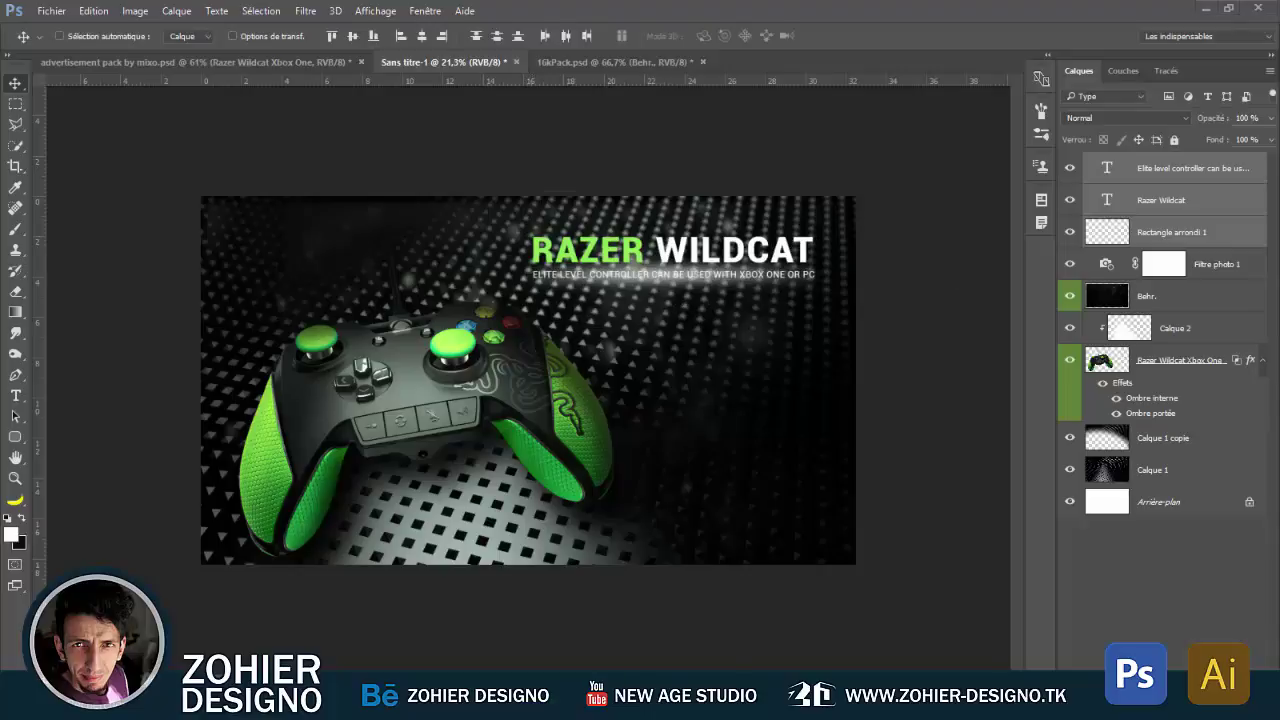
- Paste the feature list into a paragraph text box below the subtitle
left_click(15, 398)
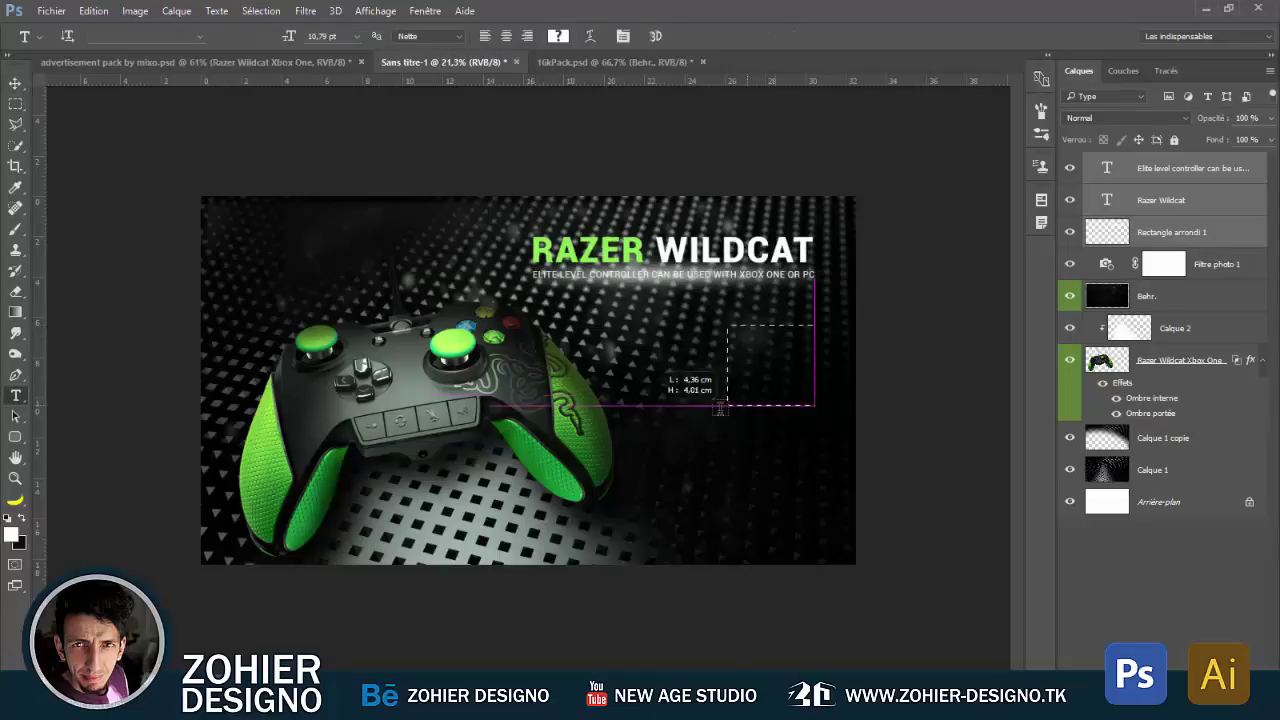
left_click_drag(622, 322, 818, 408)
key("ctrl+v")
left_click(643, 32)
- Make the feature list right-aligned and justified in the Light font style
left_click(527, 35)
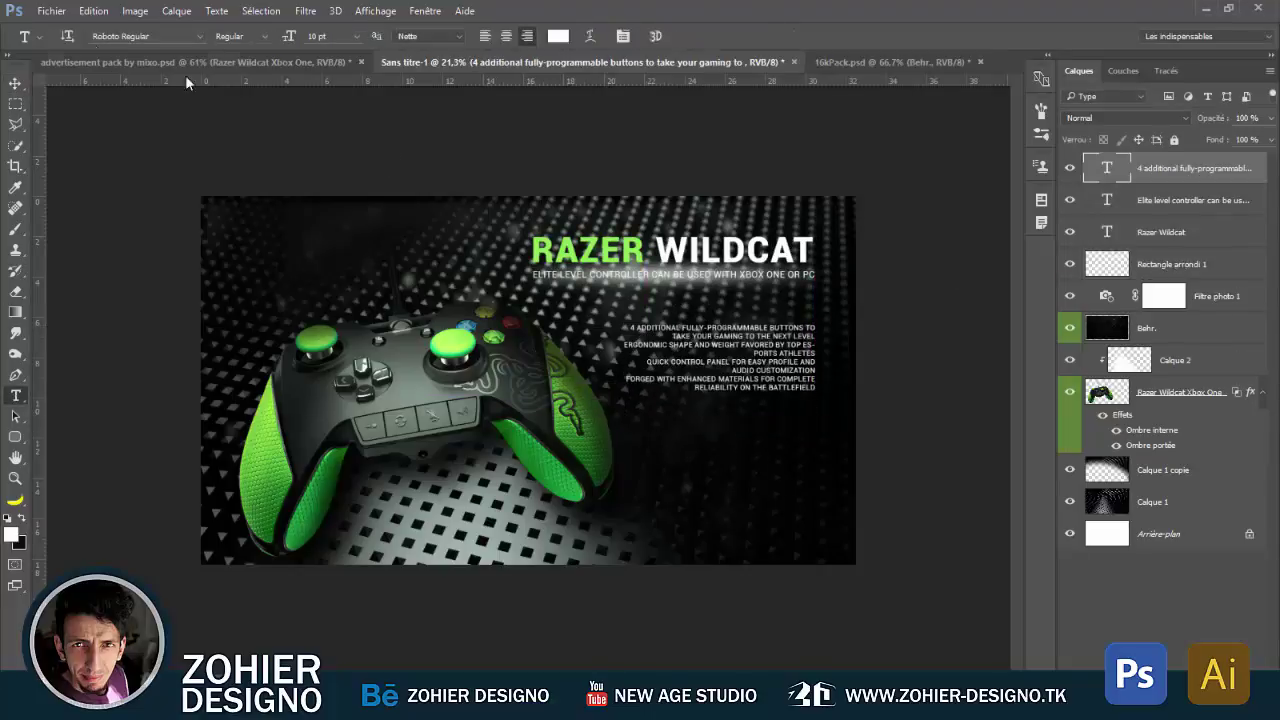
left_click(232, 36)
left_click(260, 124)
scroll(738, 362, "up", 5)
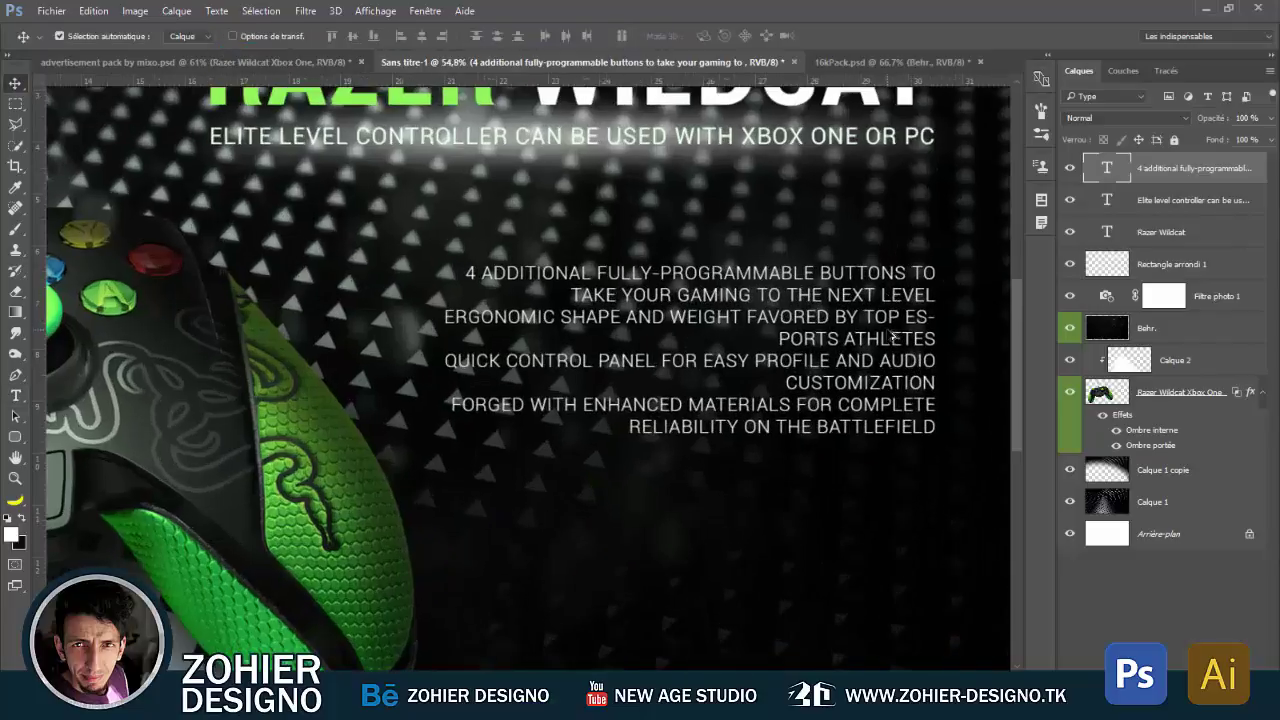
left_click(590, 36)
key("Escape")
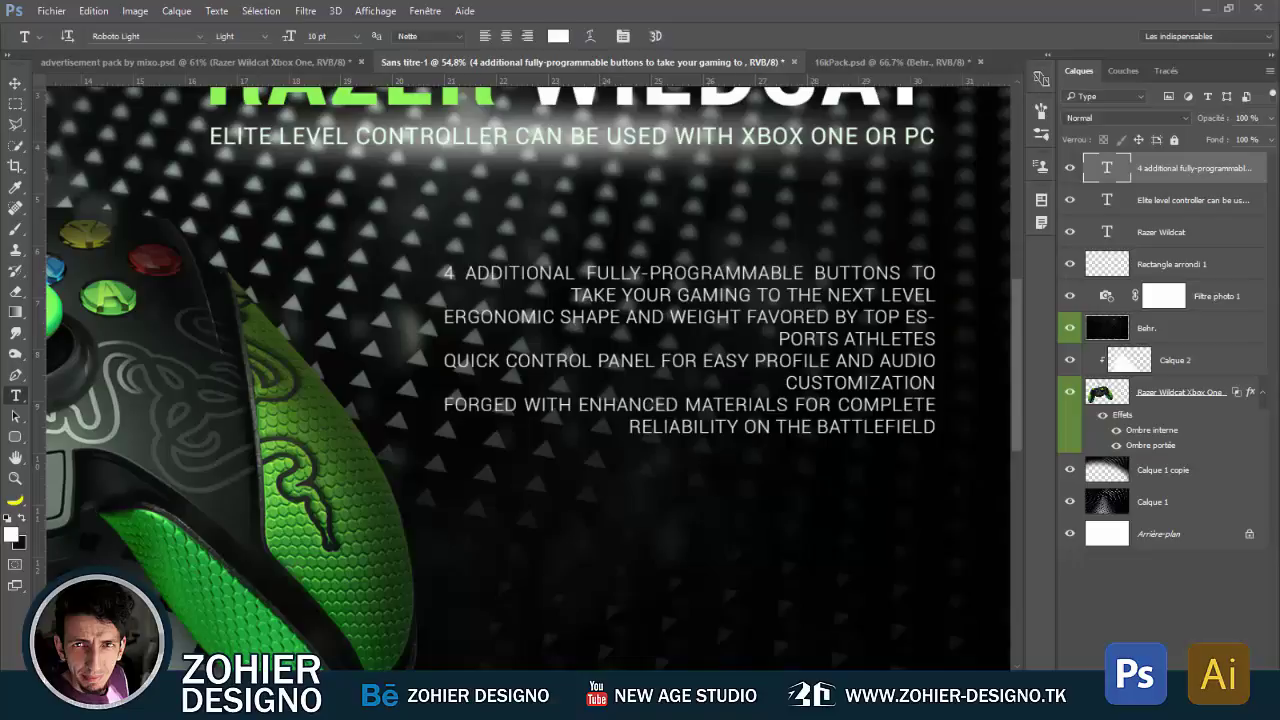
- Set the feature list to font size 7, then enlarge and reposition the block
type("7")
key("Return")
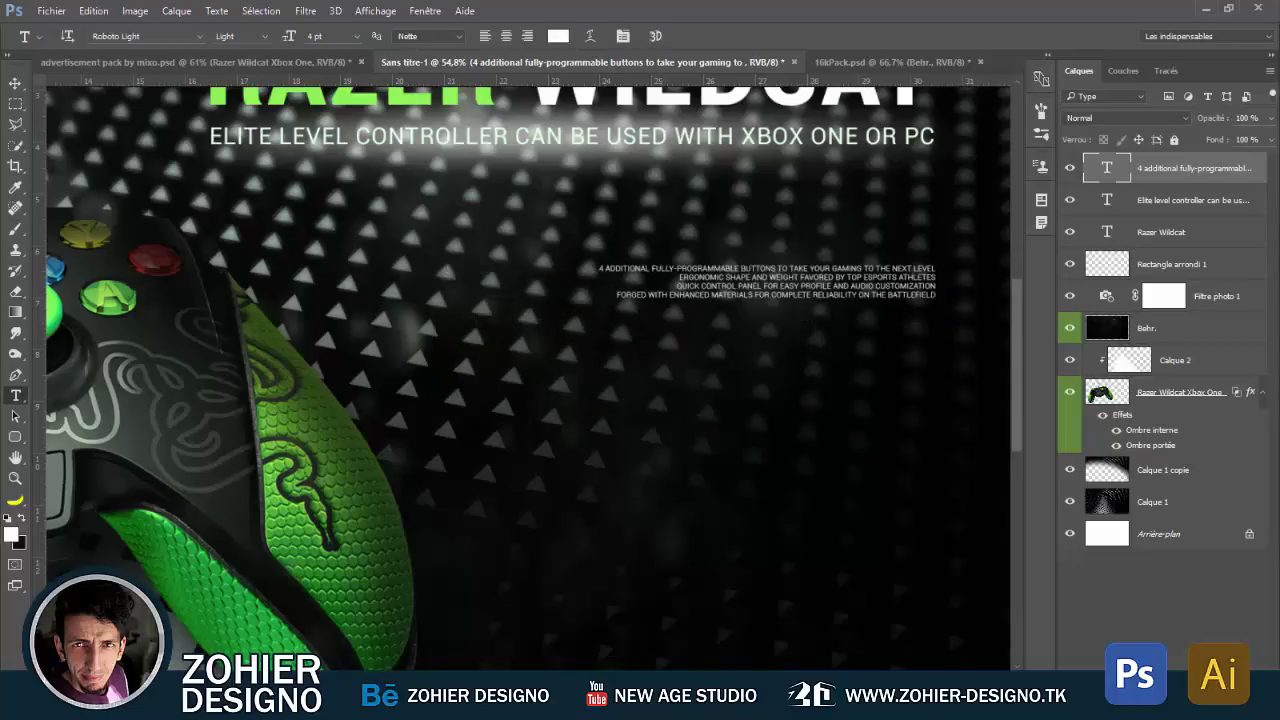
key("ctrl+t")
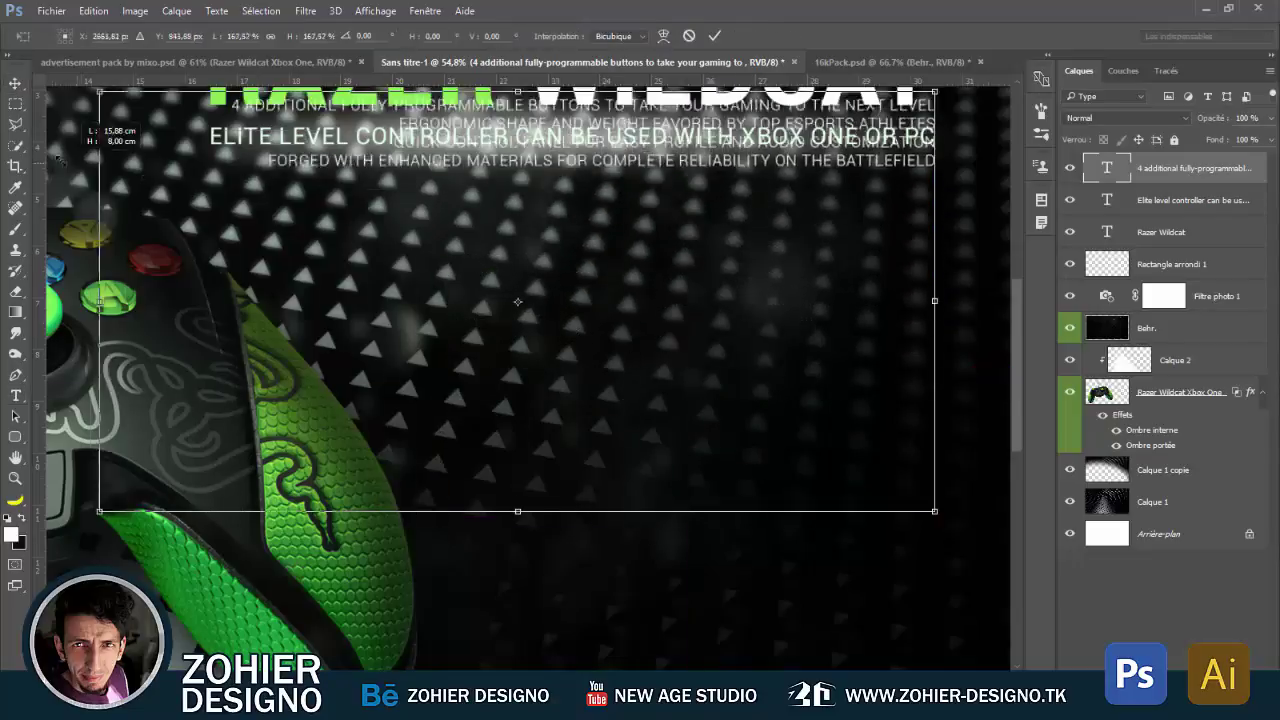
left_click_drag(444, 266, 202, 178)
left_click_drag(712, 268, 712, 284)
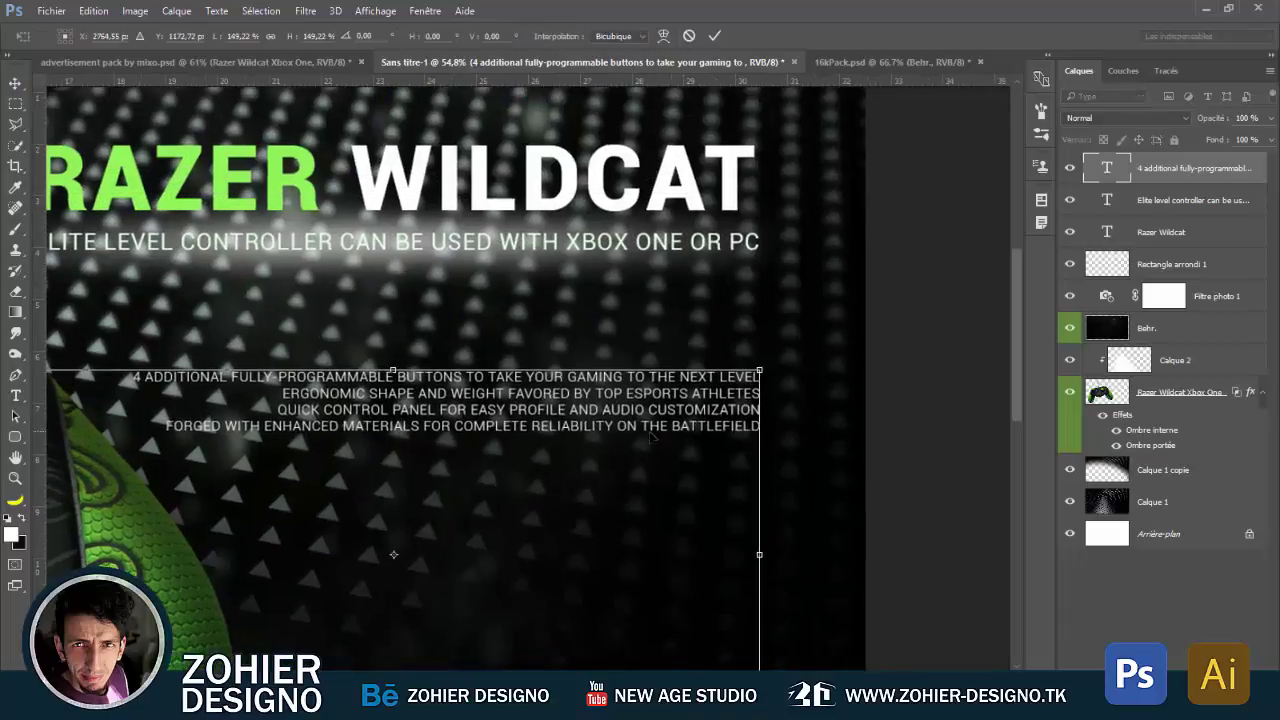
key("Return")
- Move the feature list to sit just below the subtitle, with the whole banner in view
key("ctrl+0")
left_click(16, 396)
left_click(740, 418)
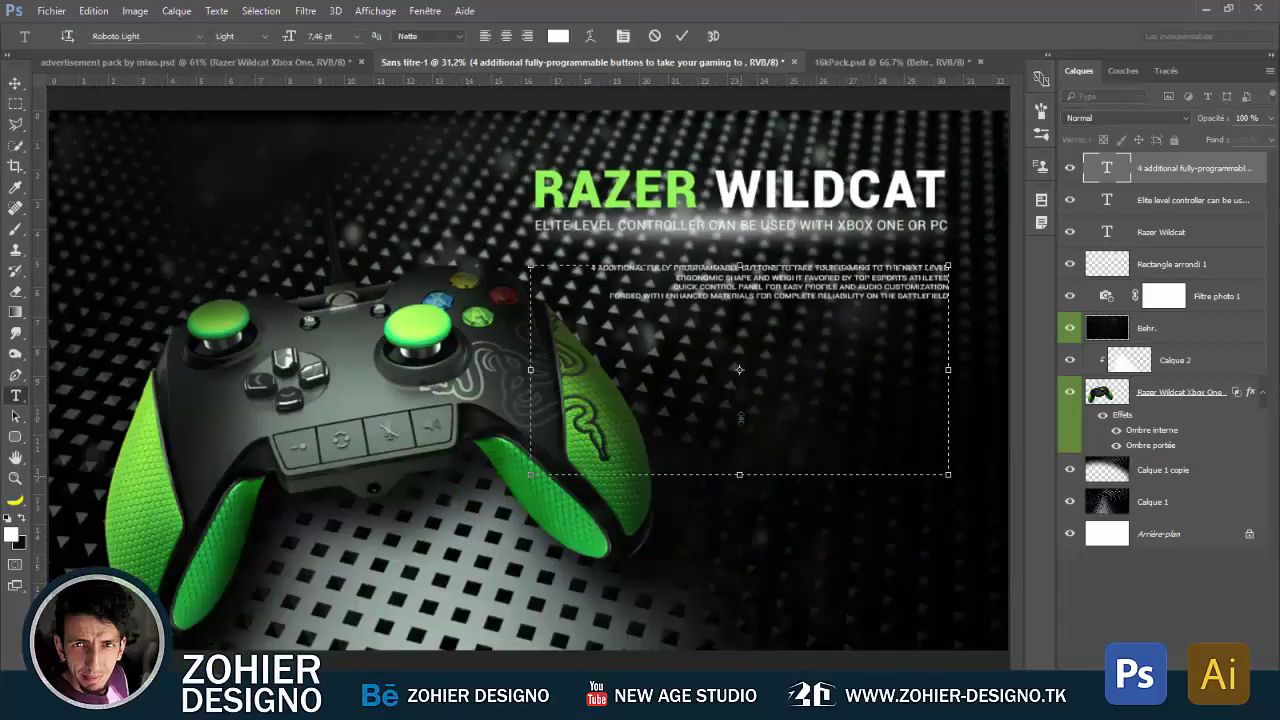
left_click(16, 84)
mouse_move(841, 285)
left_mouse_down()
mouse_move(866, 578)
mouse_move(857, 235)
left_mouse_up()
scroll(870, 590, "up", 2)
scroll(816, 277, "down", 1)
left_click_drag(816, 277, 670, 241)
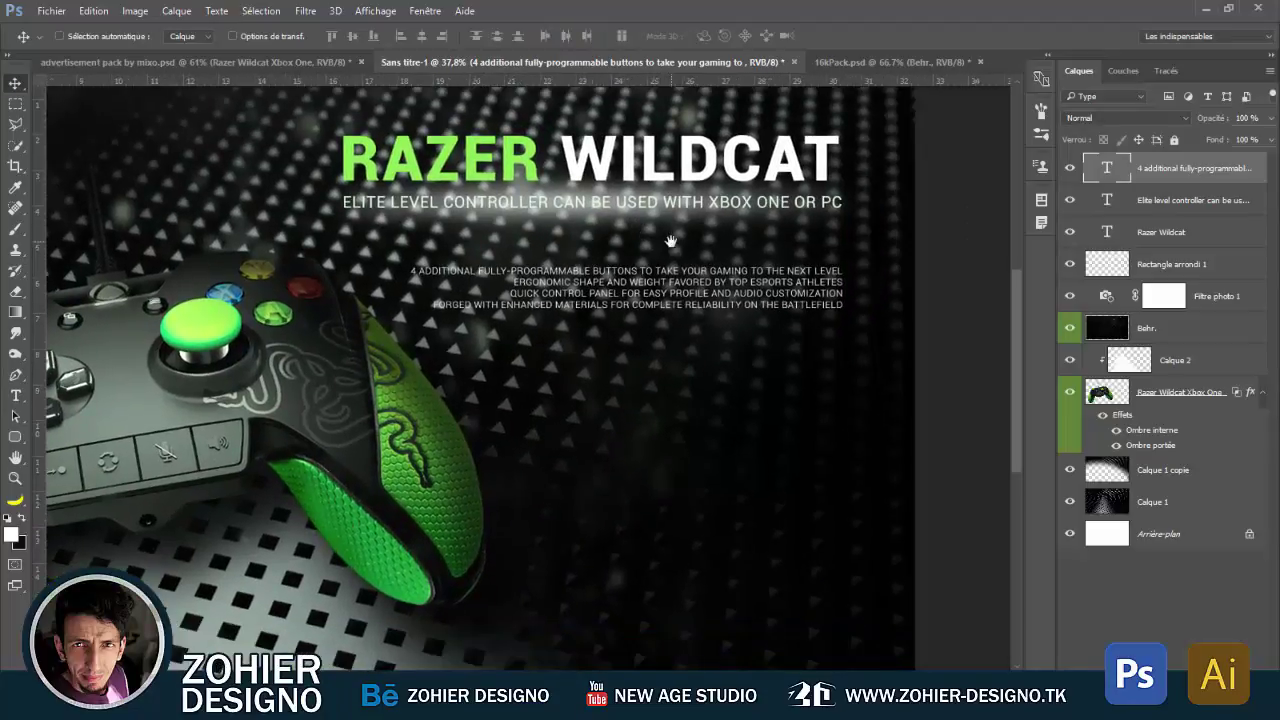
- Give the feature list a bolder font style and turn on Auto-Select for the Move tool
left_click(16, 396)
left_click(245, 36)
left_click(262, 172)
left_click(16, 84)
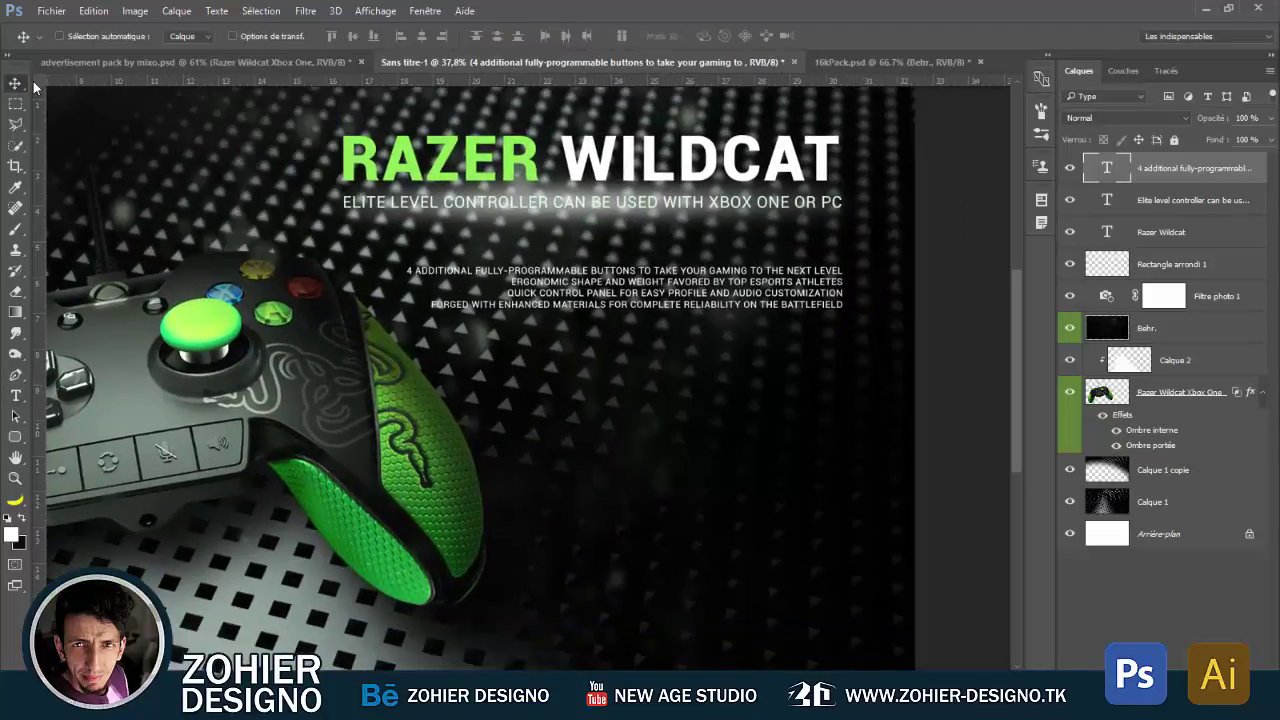
scroll(930, 315, "down", 3)
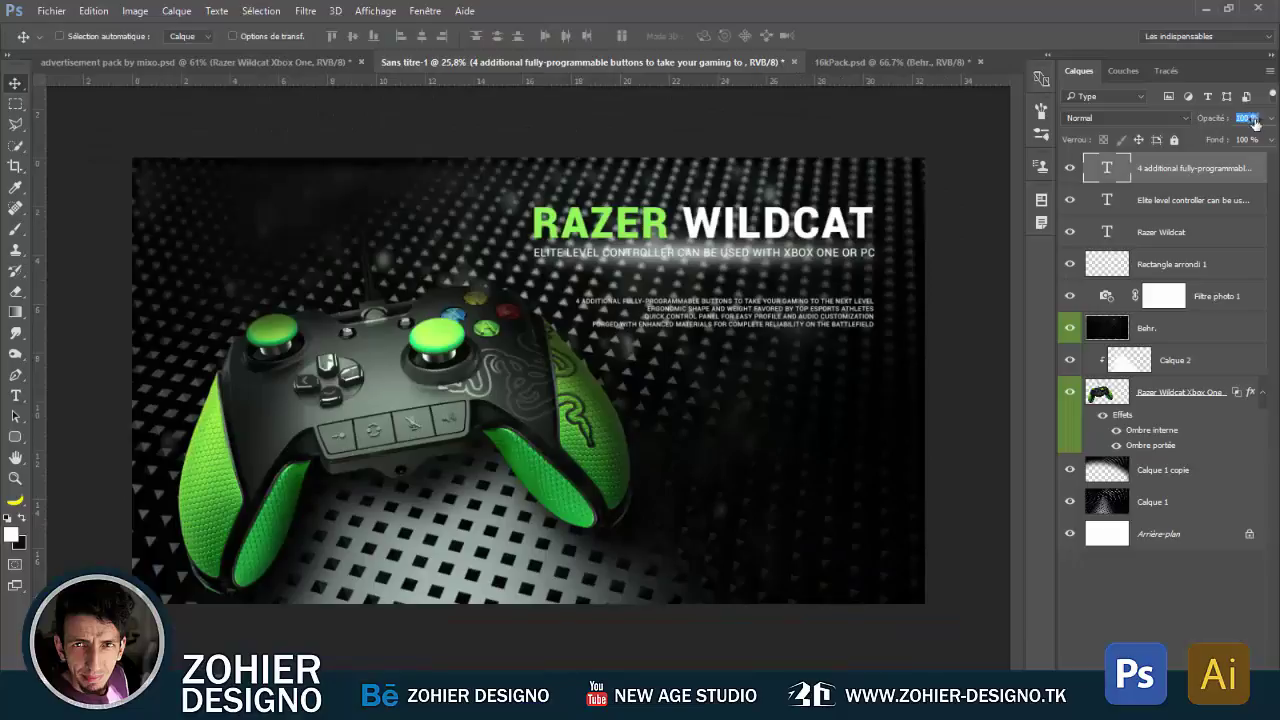
left_click(60, 36)
scroll(724, 384, "down", 1)
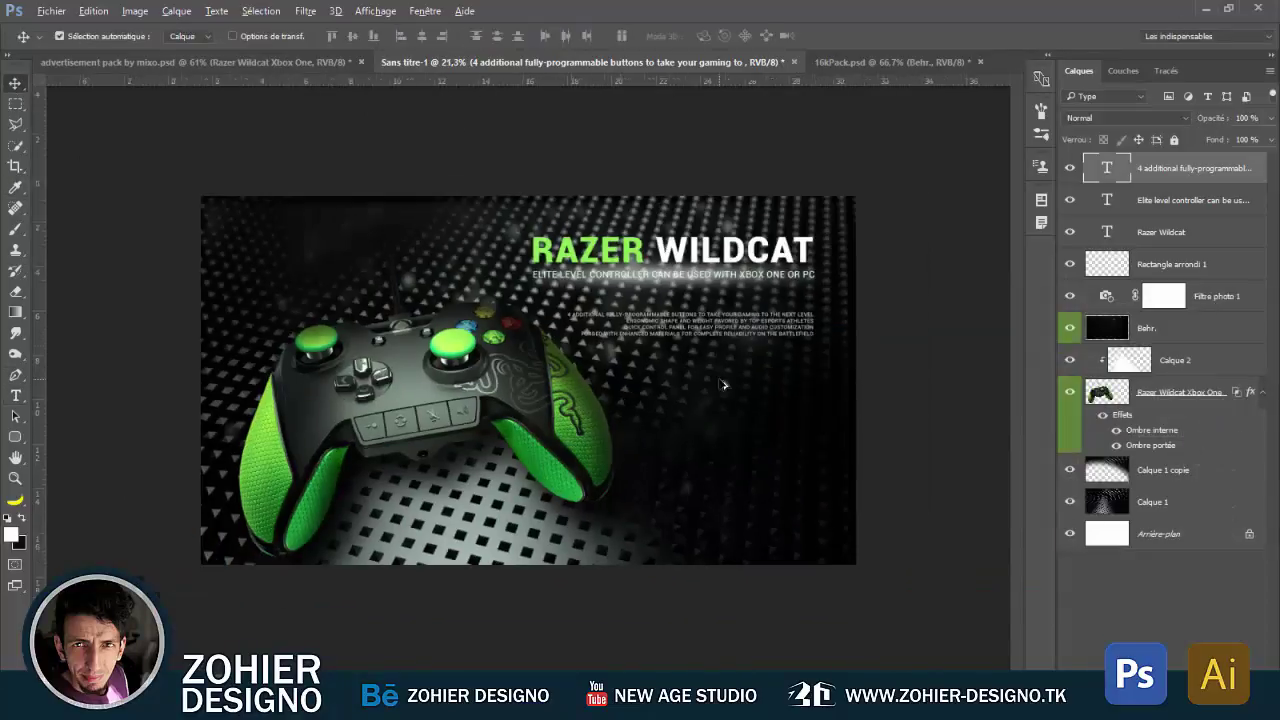
scroll(724, 384, "up", 1)
- Draw a thin green vertical rectangle to the right of the feature list
scroll(820, 390, "up", 1)
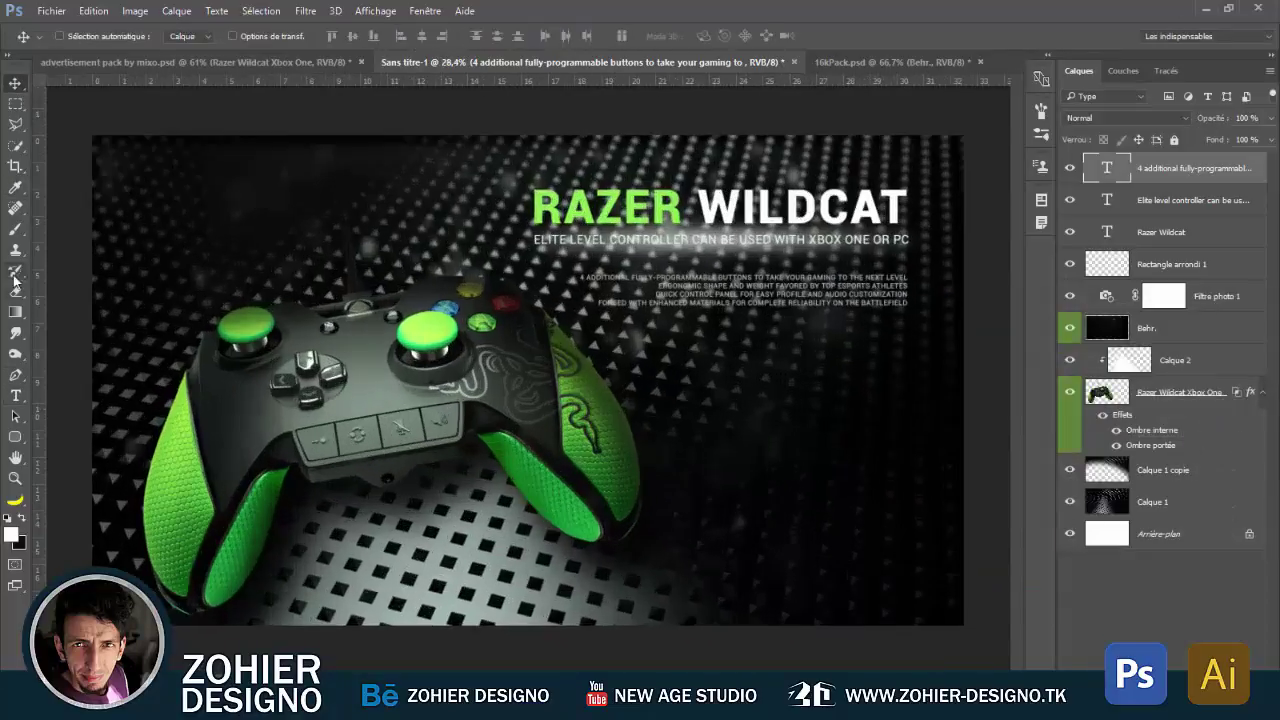
left_click(15, 437)
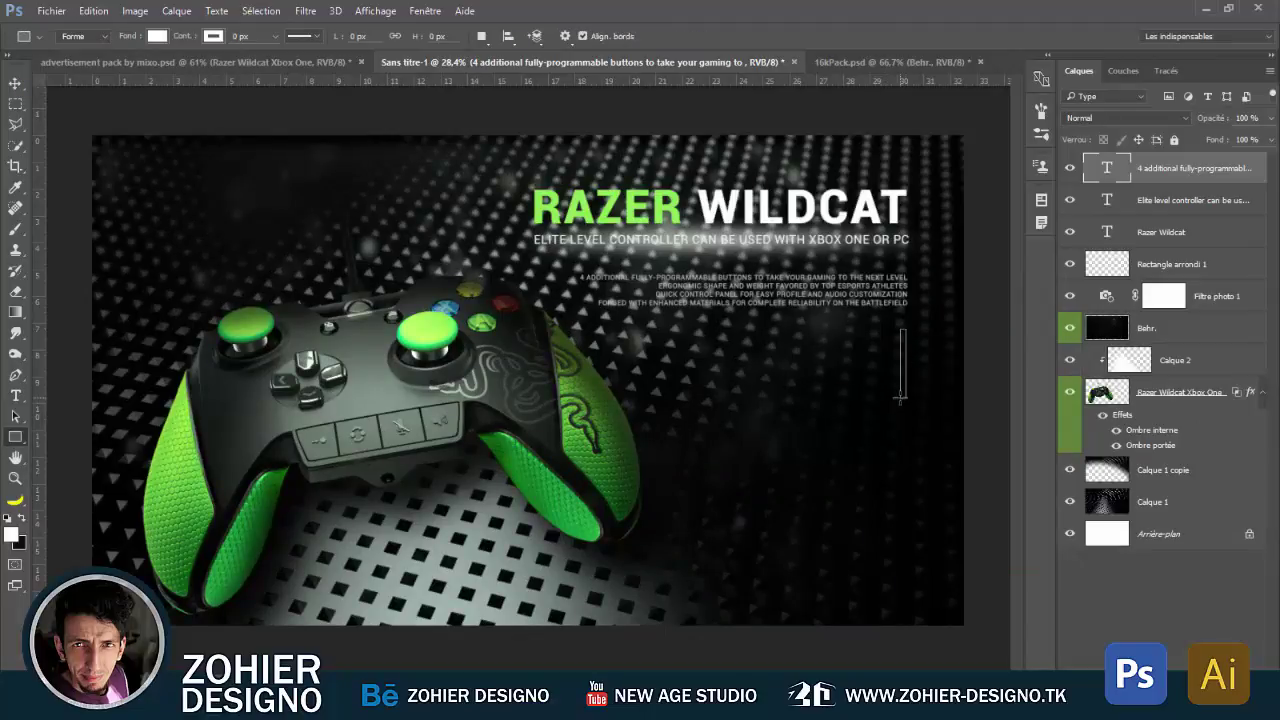
left_click_drag(900, 397, 905, 398)
left_click(157, 36)
left_click(130, 115)
- Select all layers down to Arrière-plan and merge them into one
key("v")
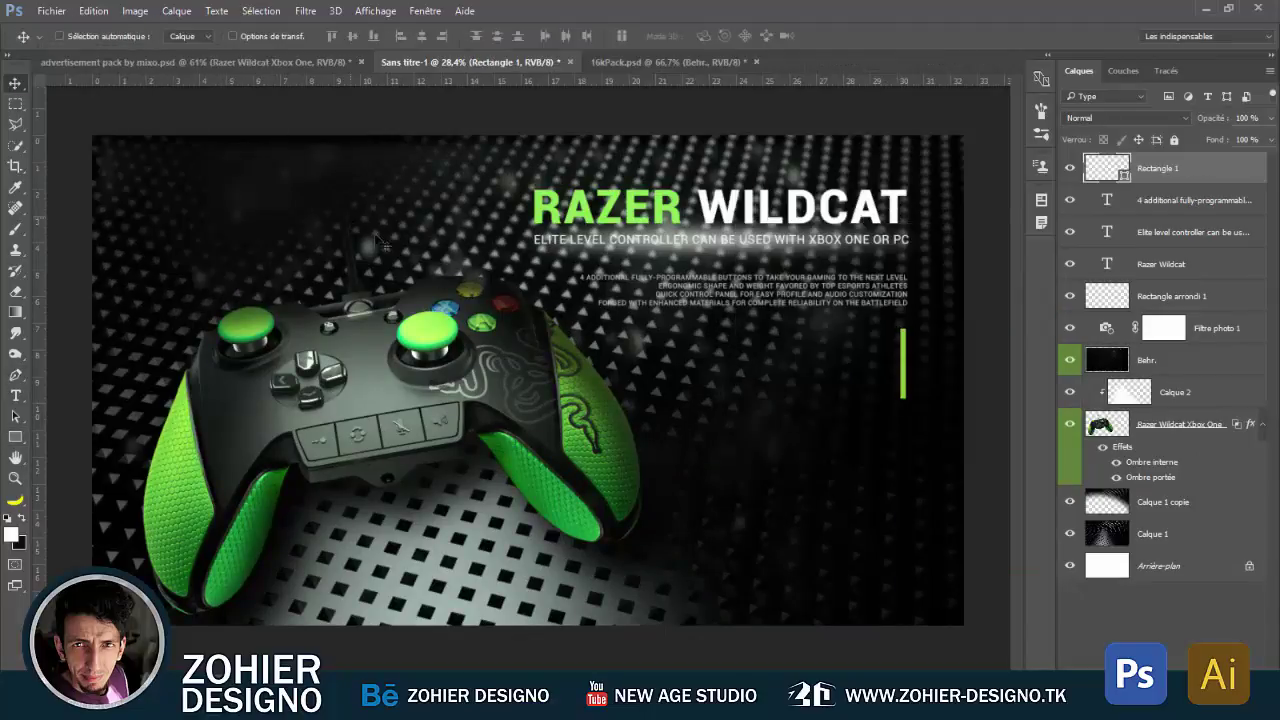
scroll(800, 406, "down", 2)
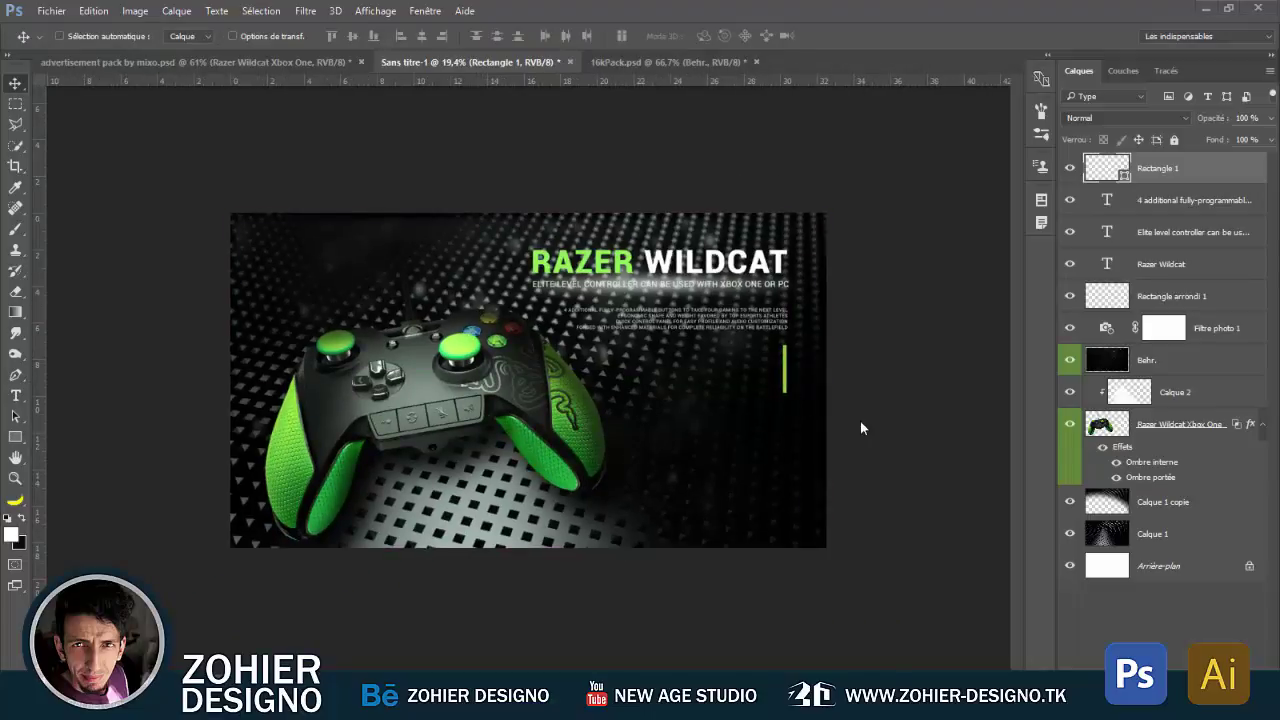
scroll(780, 410, "down", 3)
scroll(700, 415, "up", 1)
scroll(672, 433, "up", 3)
left_click(1198, 566, "shift")
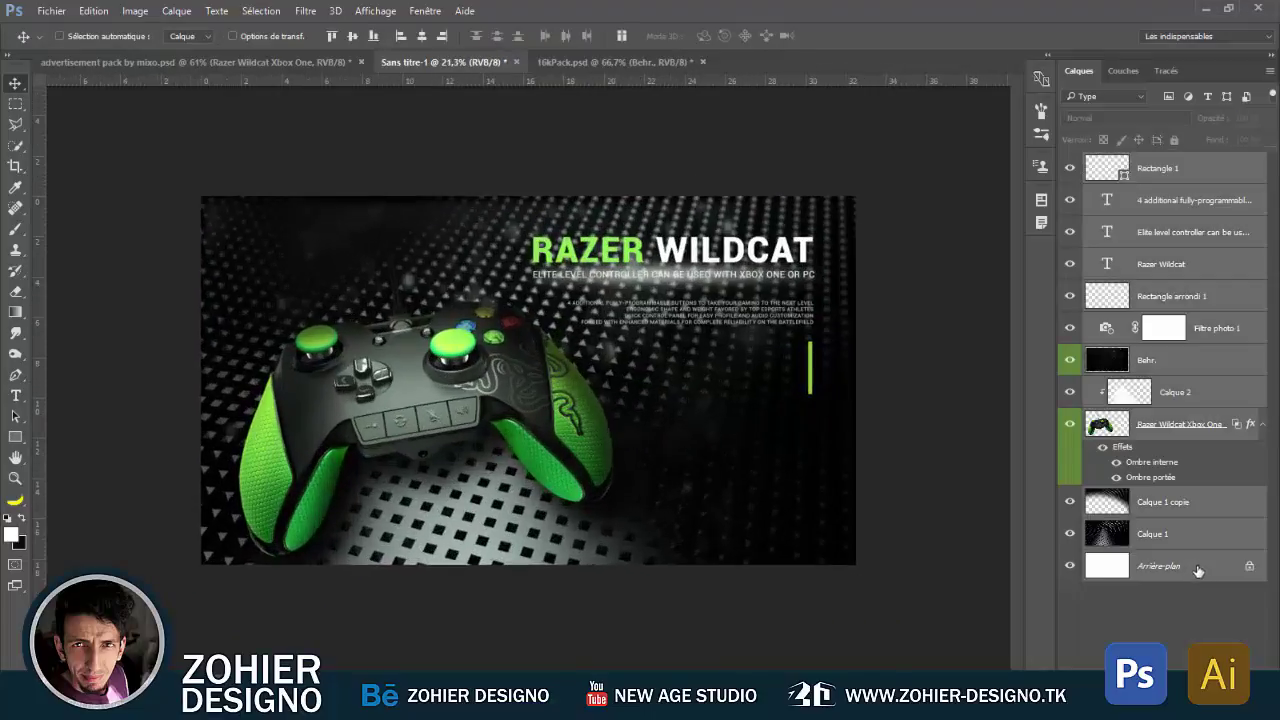
key("ctrl+e")
- Redo the merge keeping the title and feature text separate, then launch Topaz Lens Effects
scroll(528, 382, "up", 1)
left_click(305, 10)
key("ctrl+z")
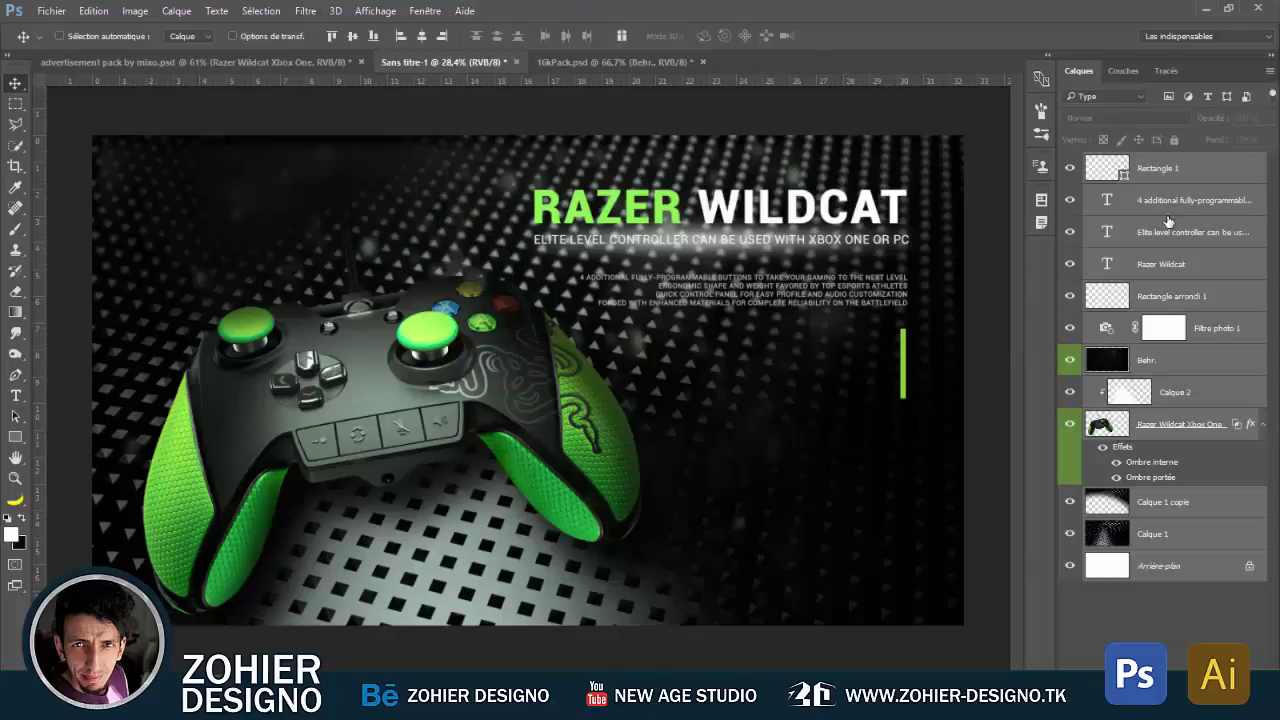
left_click(1171, 252, "ctrl")
key("ctrl+e")
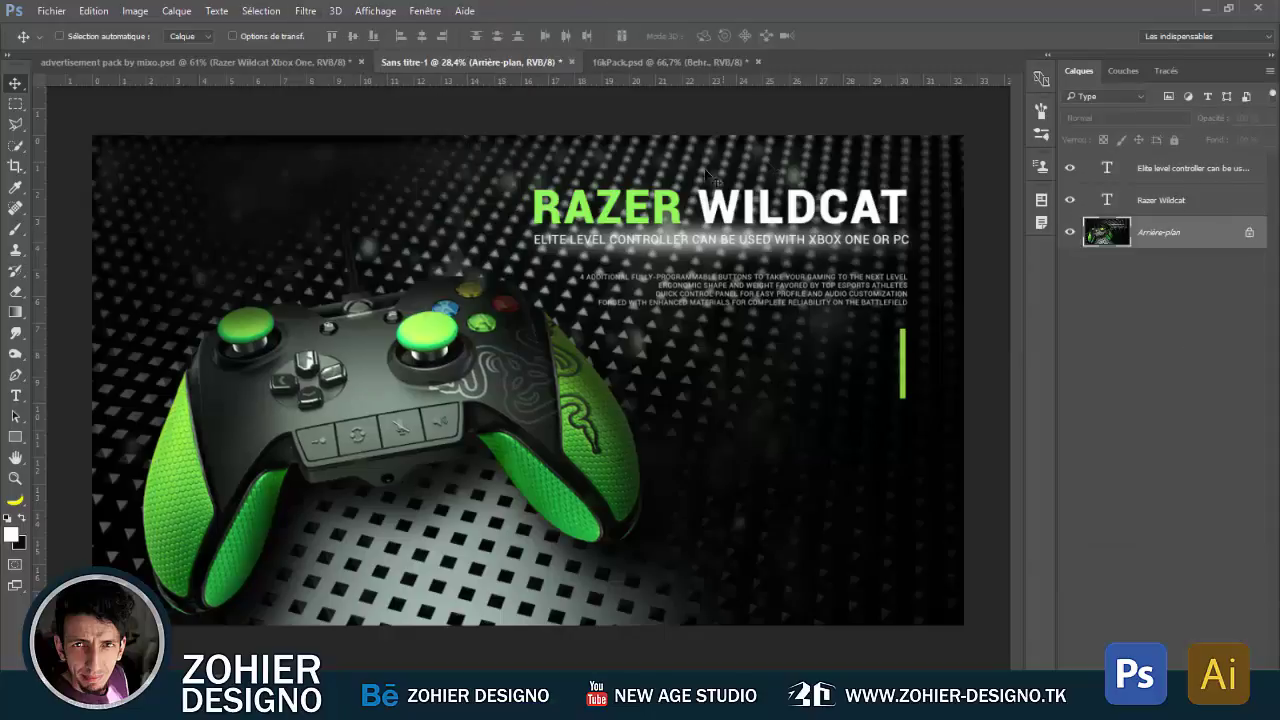
key("ctrl+z")
key("ctrl+e")
left_click(305, 10)
left_click(580, 325)
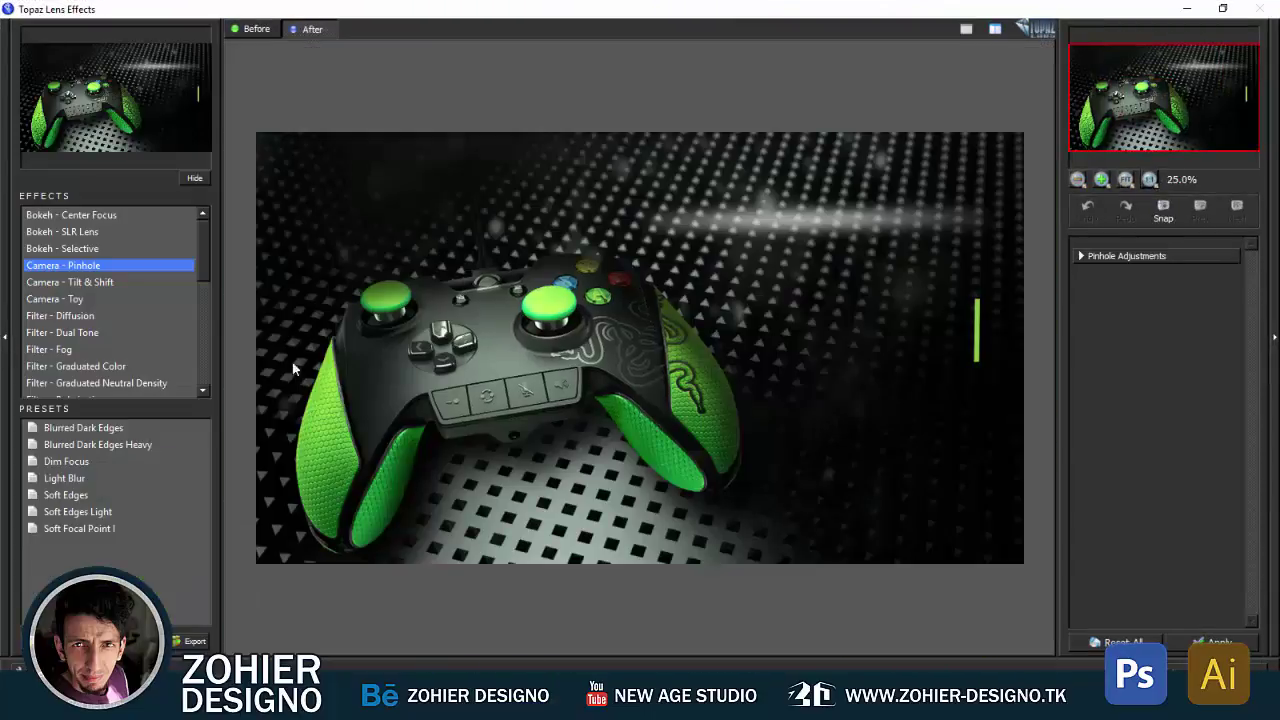
- Apply the Tilt & Shift Flyer Mockup preset with Transition 0.56 and Angle 19.60
left_click(90, 281)
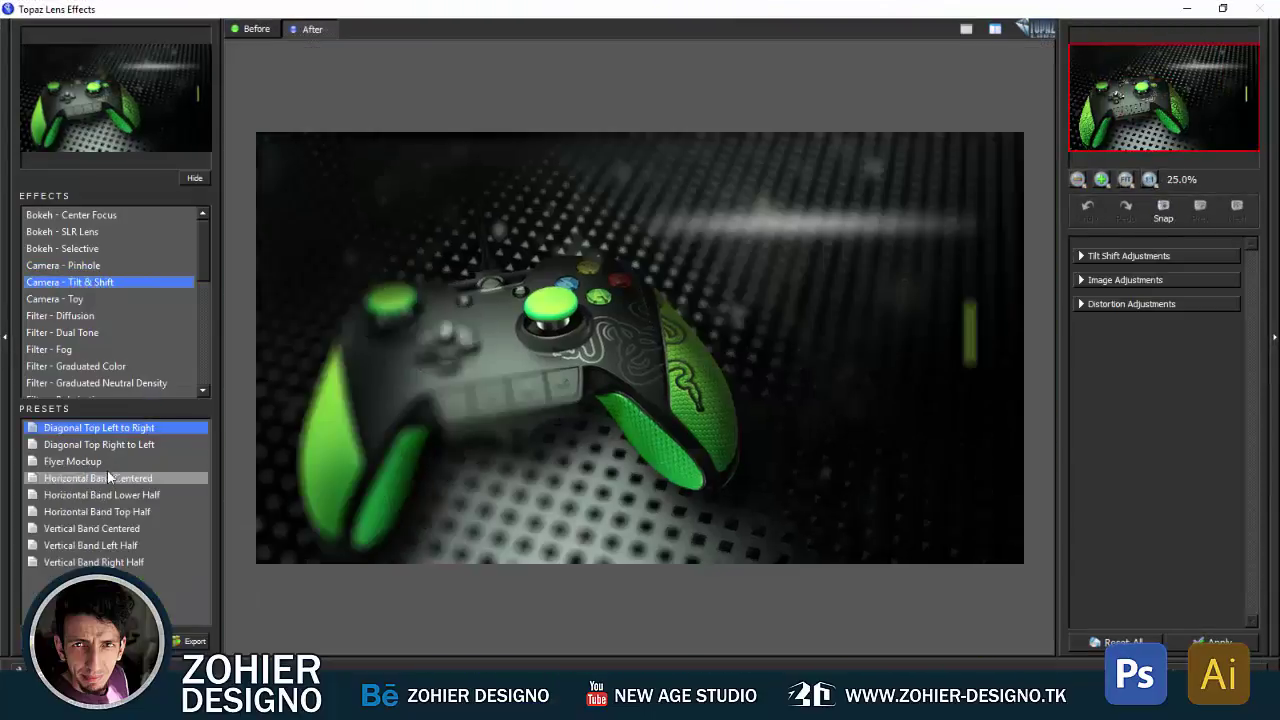
left_click(104, 462)
left_click(1138, 261)
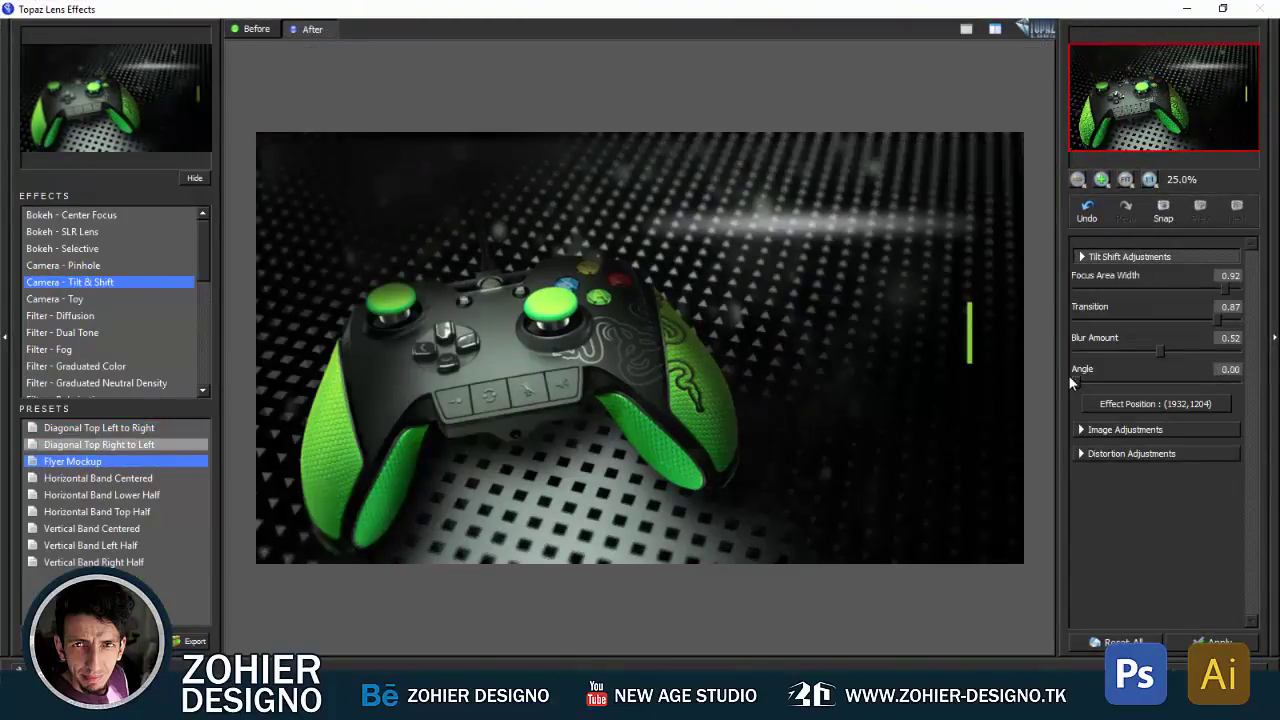
left_click_drag(1216, 318, 1167, 318)
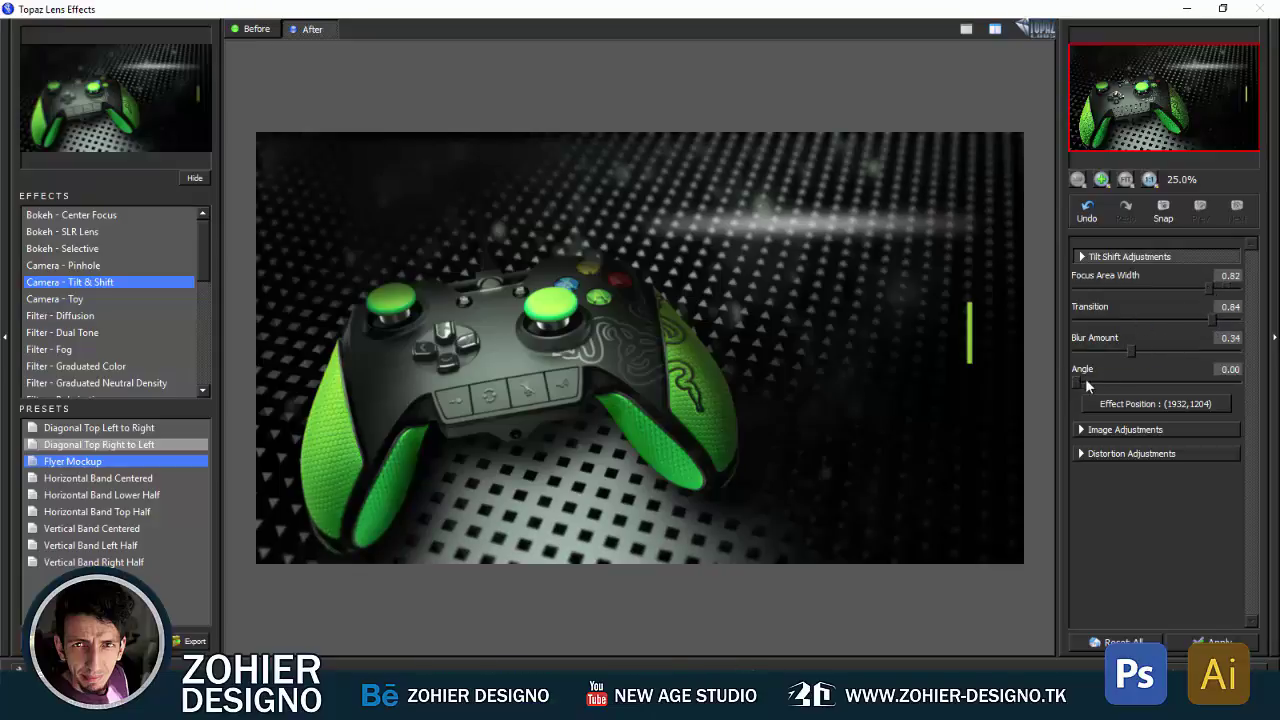
left_click_drag(1085, 380, 1093, 380)
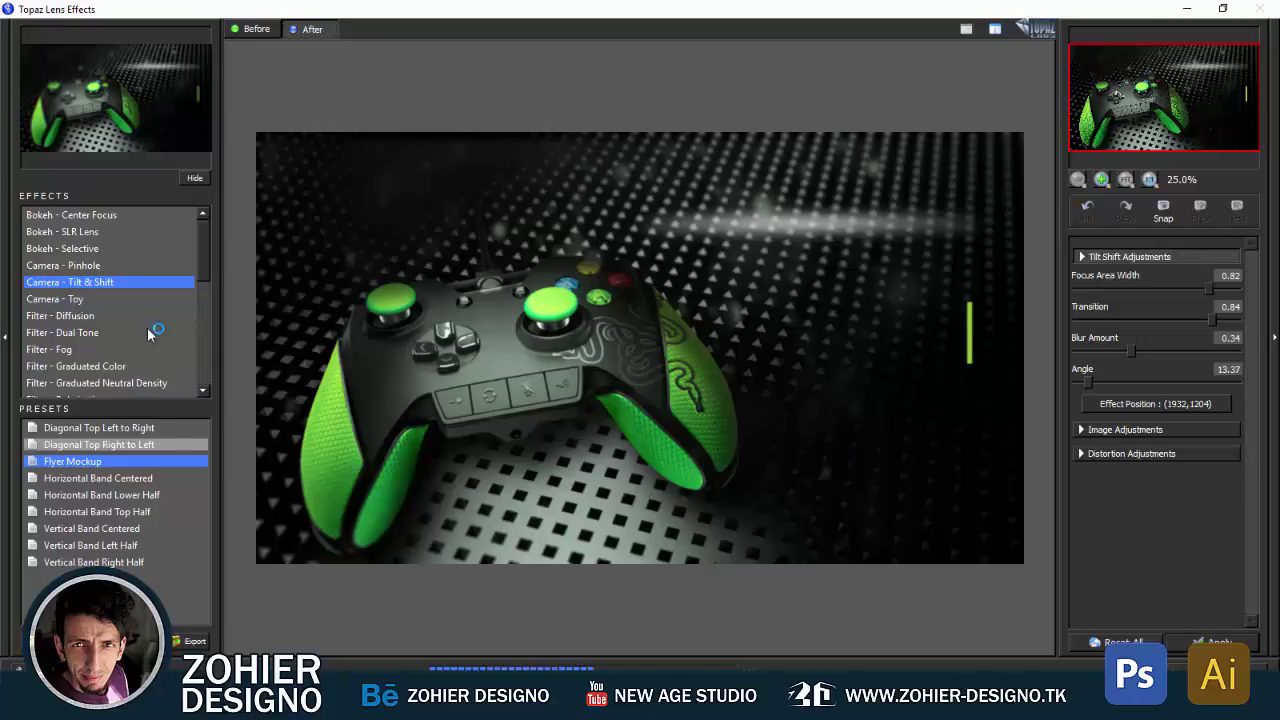
- Switch to the Filter - Single Tone effect with the Cool Tone II preset
scroll(110, 300, "down", 5)
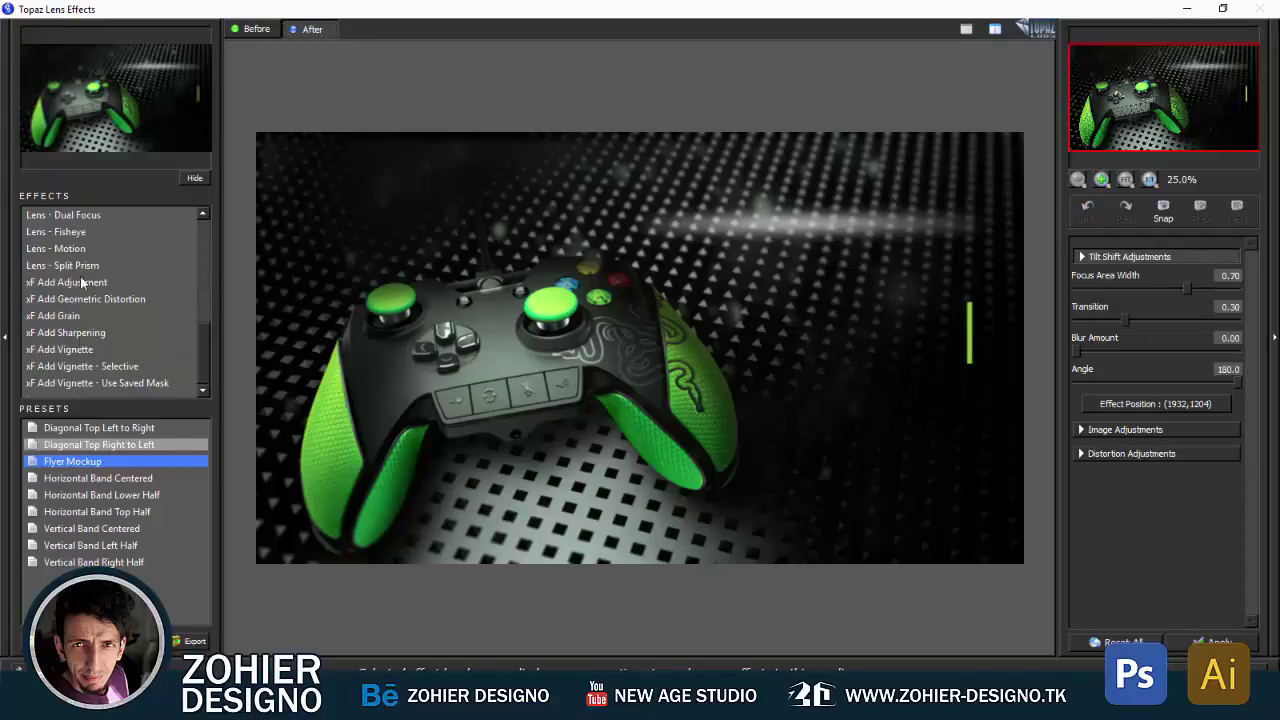
scroll(110, 300, "up", 3)
left_click(65, 231)
left_click(108, 461)
- Apply the Old School Haze II tone preset and add the xF Add Grain effect
scroll(108, 463, "down", 2)
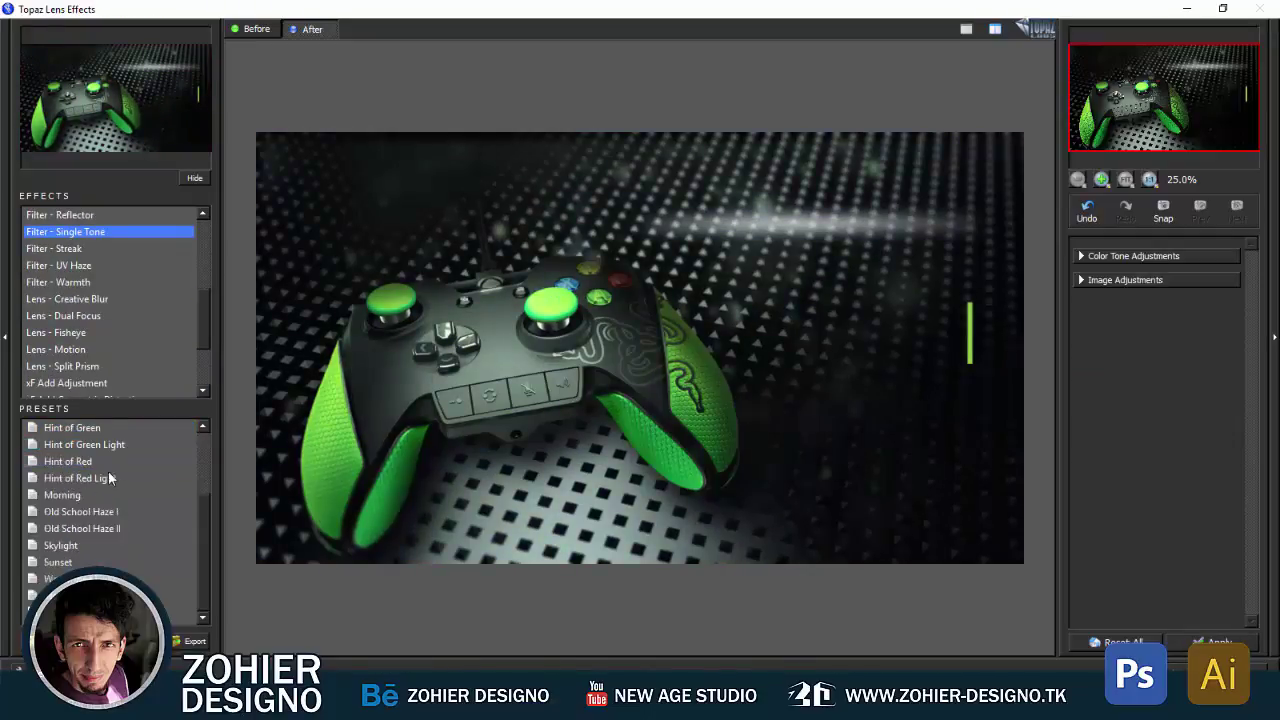
left_click(87, 528)
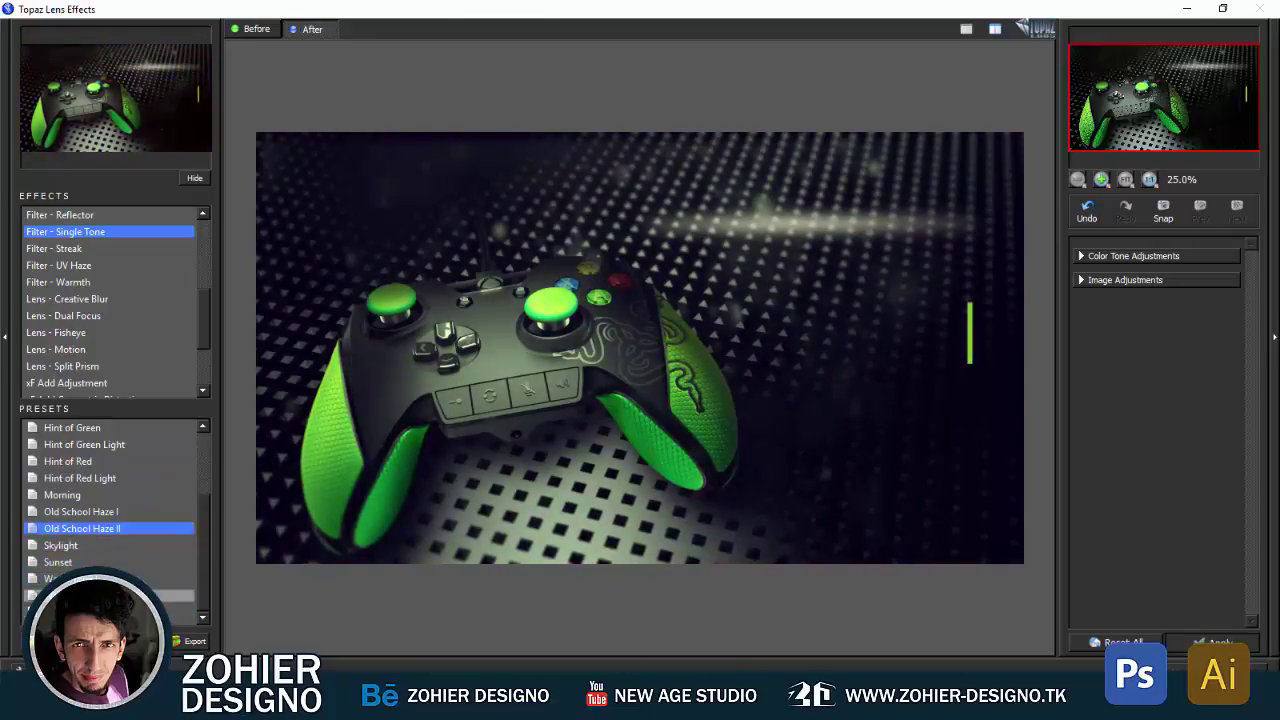
scroll(90, 310, "down", 2)
left_click(70, 315)
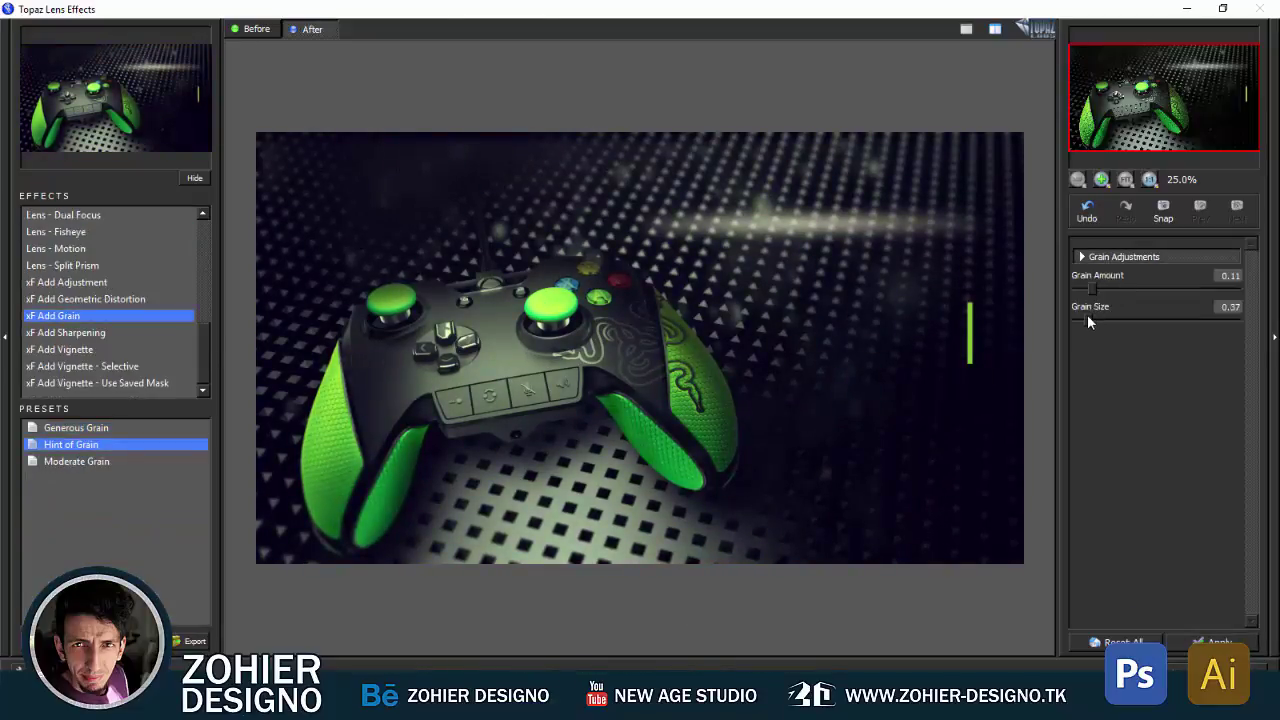
- Add a Camera - Pinhole Light Blur with Effect Width 0.89 and stronger height, transition and blur
scroll(101, 271, "up", 5)
left_click(110, 265)
left_click(77, 478)
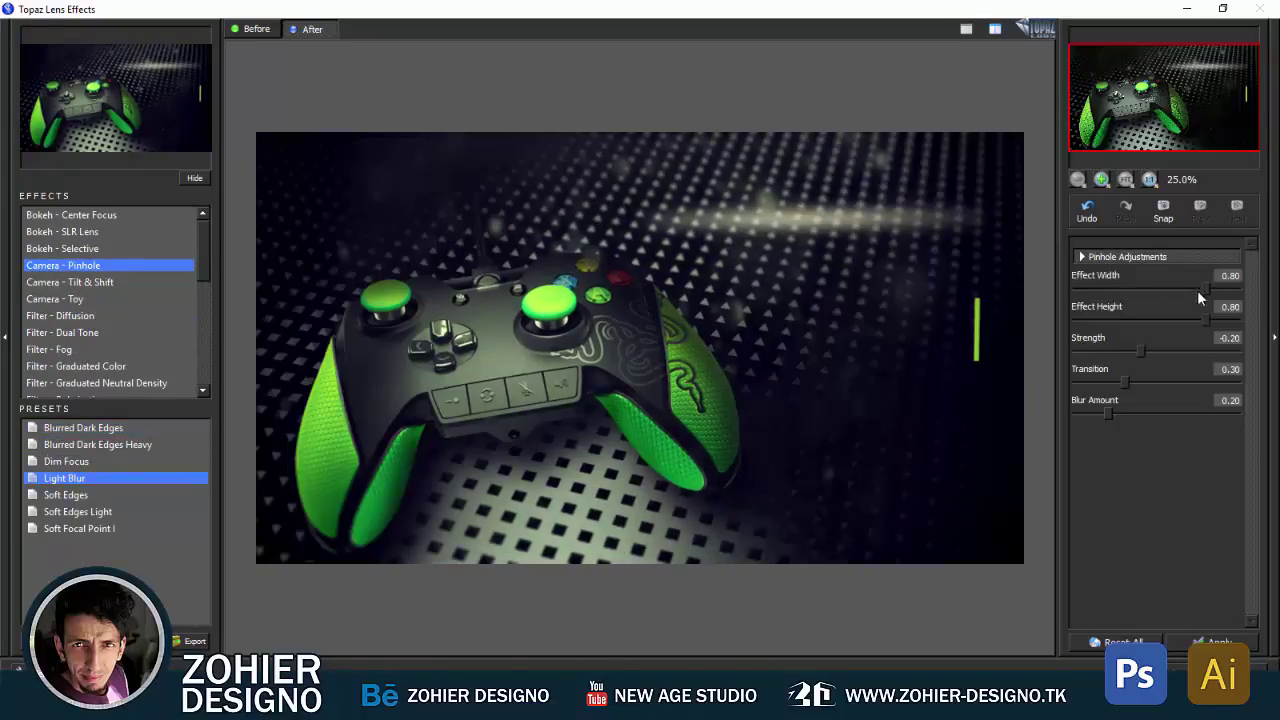
mouse_move(1200, 288)
left_mouse_down()
mouse_move(1219, 288)
mouse_move(1201, 319)
mouse_move(1212, 319)
left_mouse_up()
left_click_drag(1125, 381, 1130, 381)
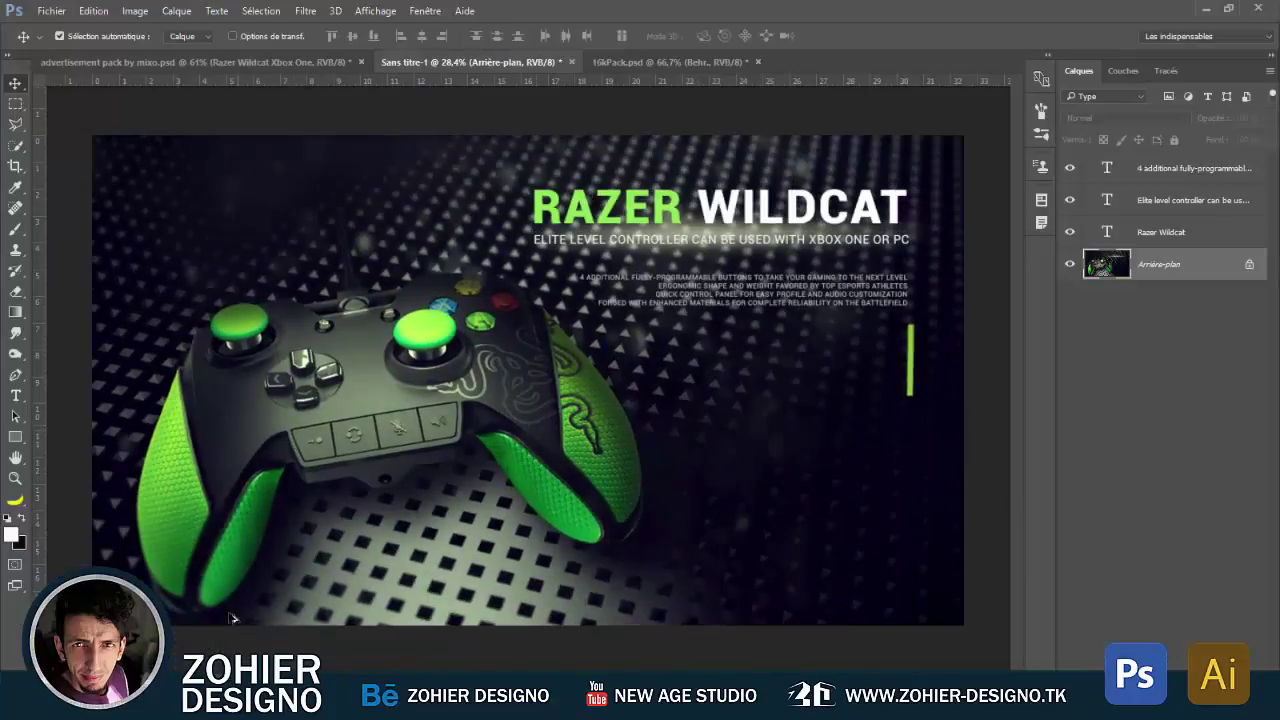
- Crop the canvas to a height of 18,15 cm
scroll(466, 394, "up", 5)
key("c")
left_click_drag(600, 457, 600, 463)
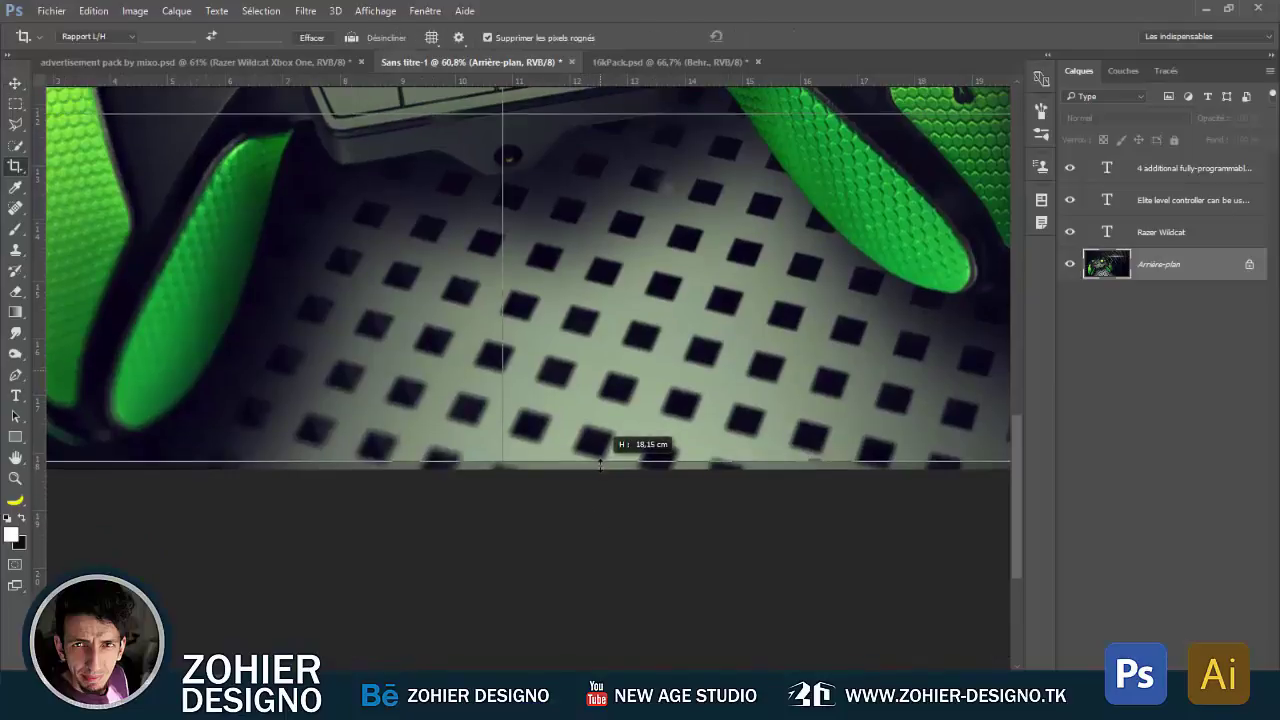
key("Return")
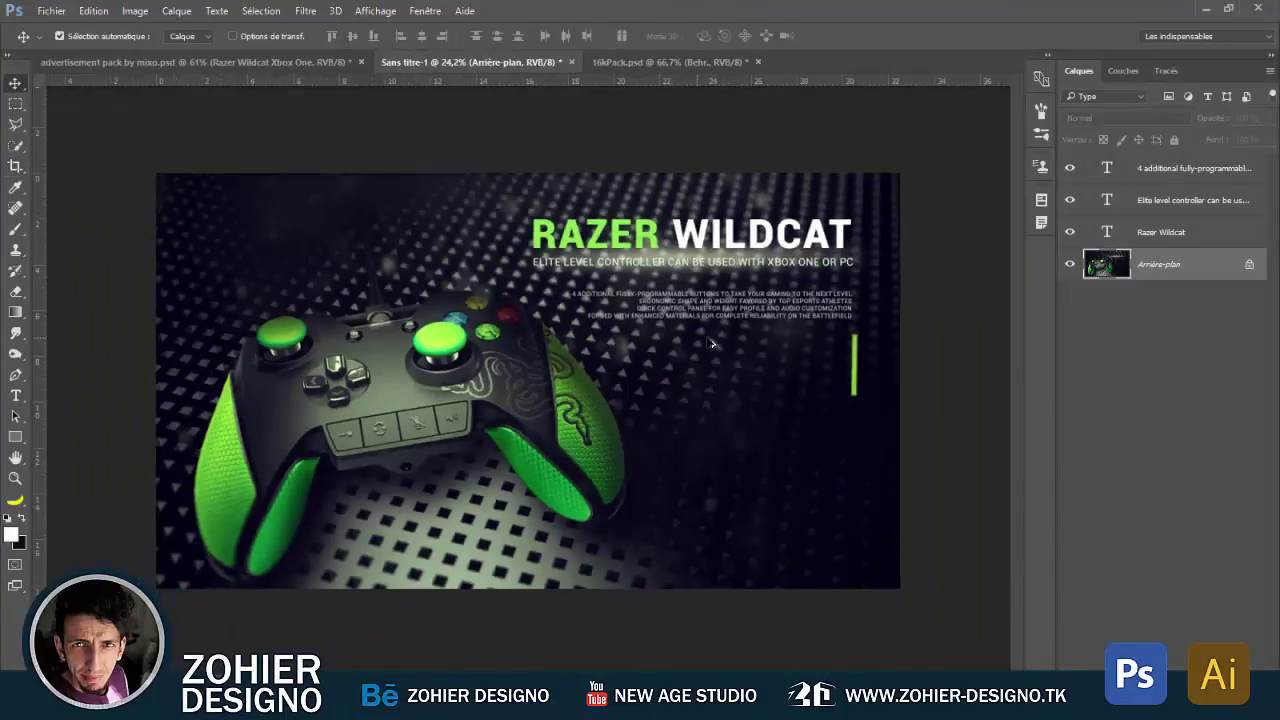
- Save the ad as the JPEG file 'Razer Wildcat'
left_click(51, 11)
left_click(93, 185)
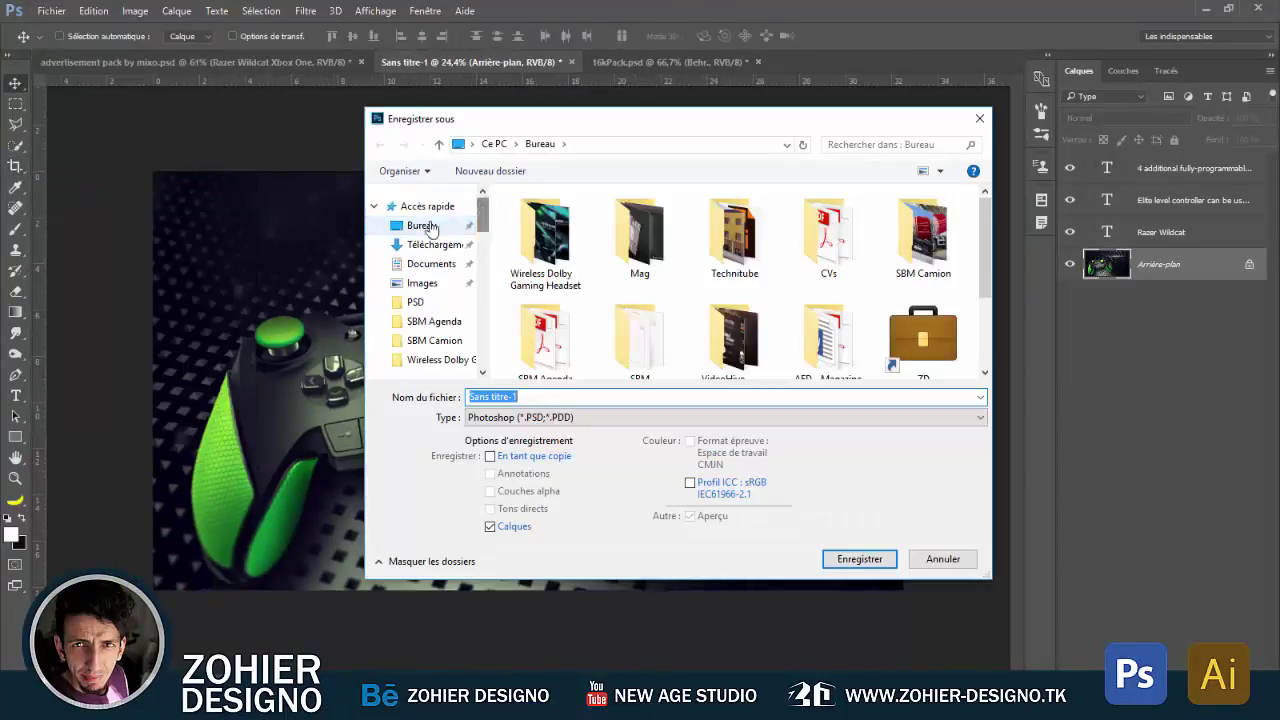
left_click(666, 417)
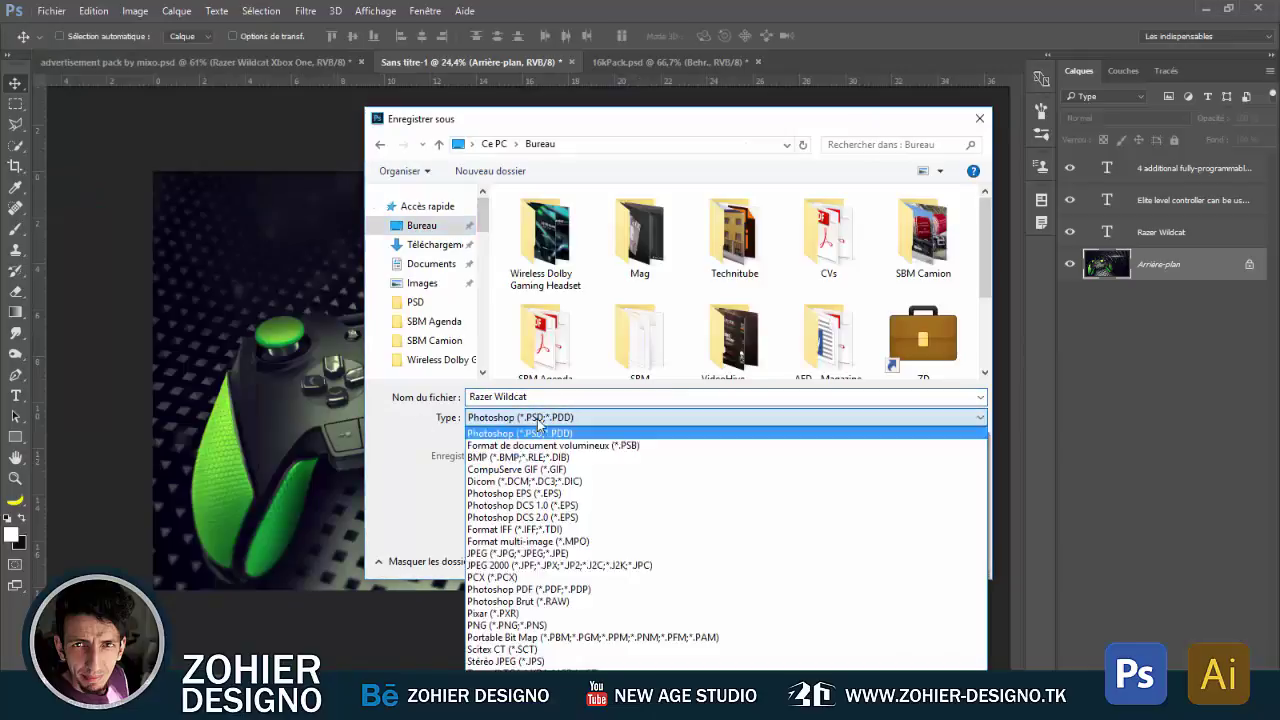
left_click(530, 548)
left_click(858, 559)
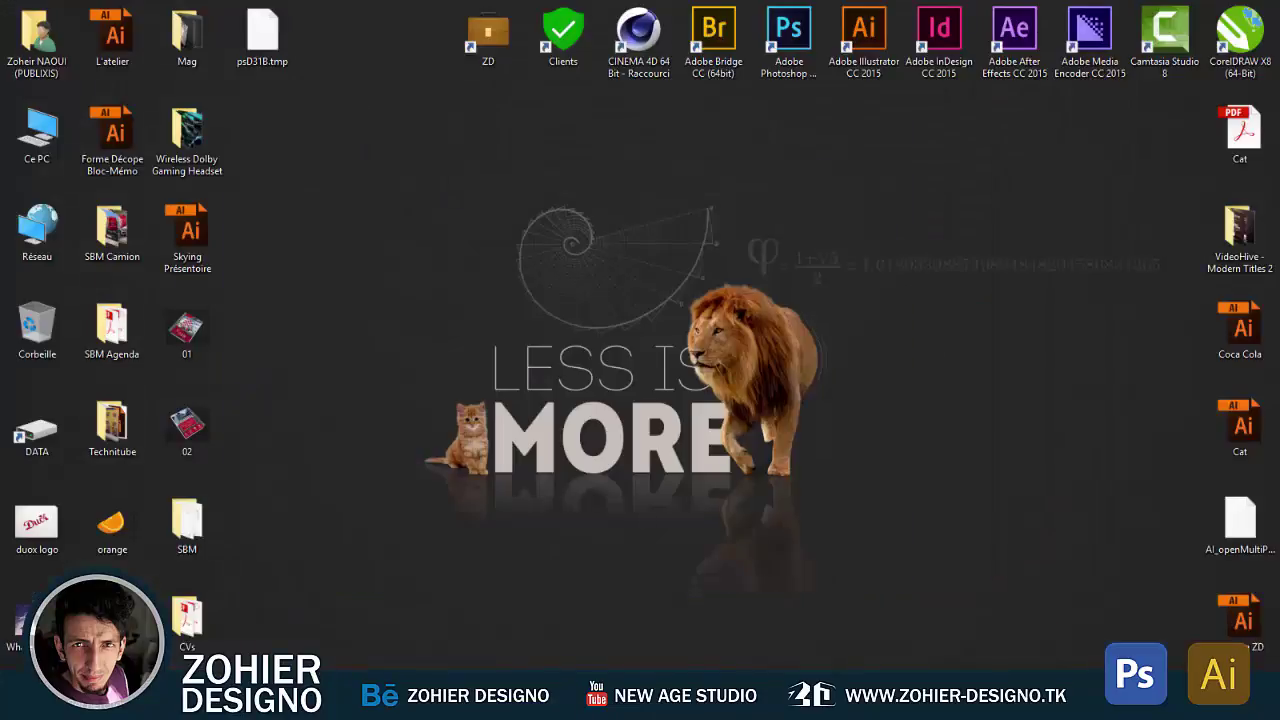
scroll(610, 411, "up", 3)
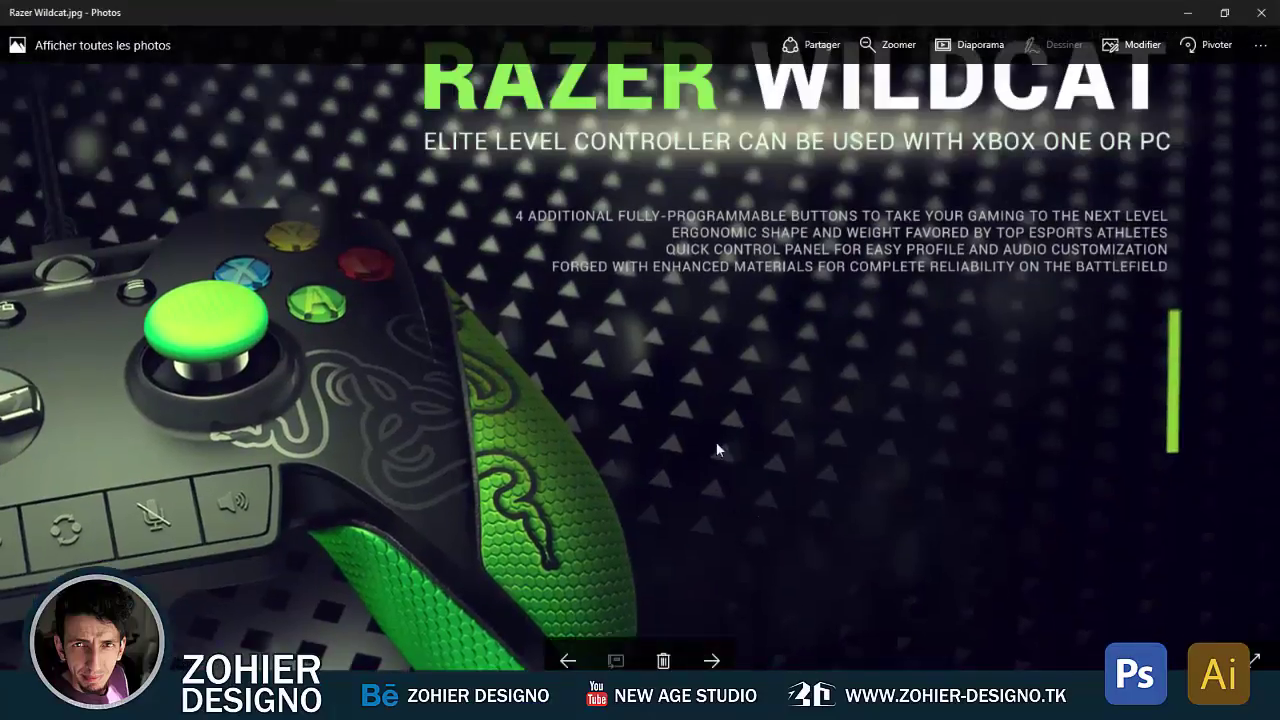
scroll(716, 441, "up", 2)
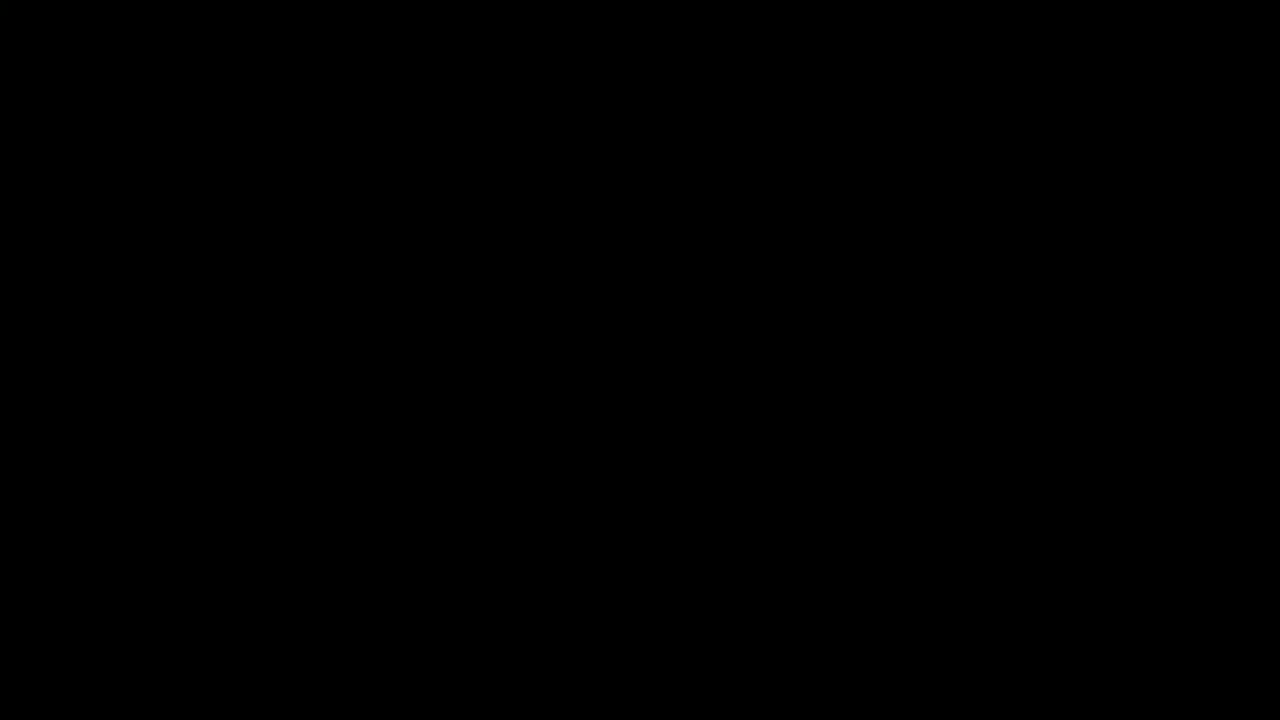